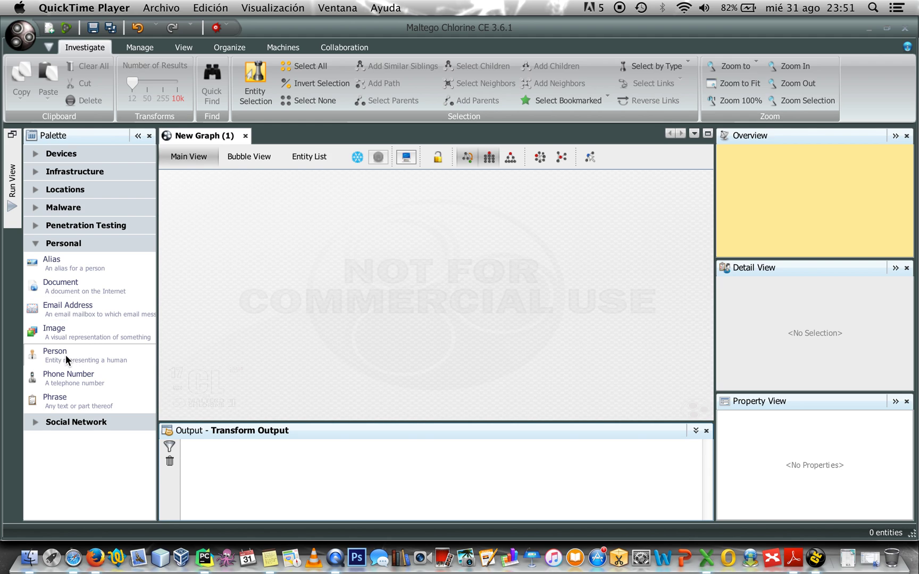
Add a Person entity to the empty graph and replace its default surname with a new surname
{"action": "left_click_drag", "start_coordinate": [65, 355], "coordinate": [394, 232]}
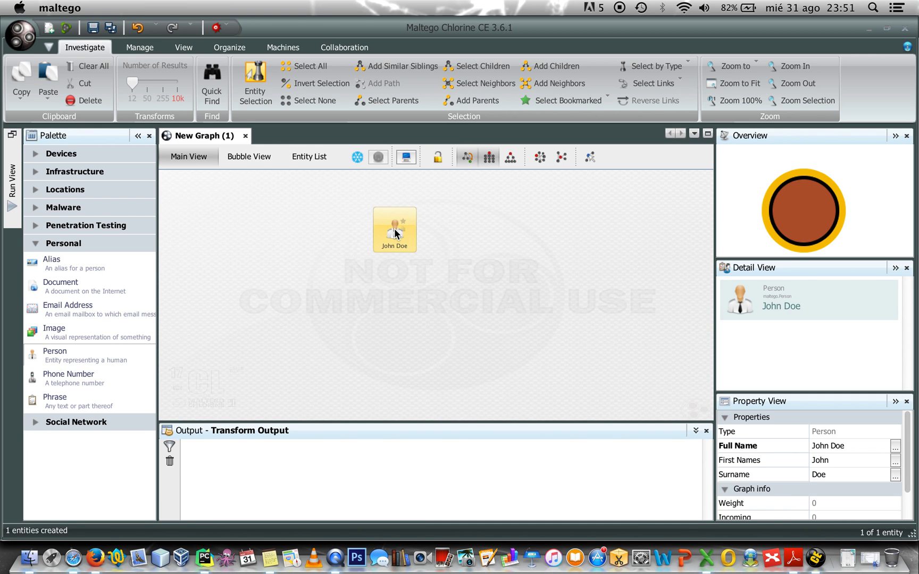
{"action": "double_click", "coordinate": [395, 233]}
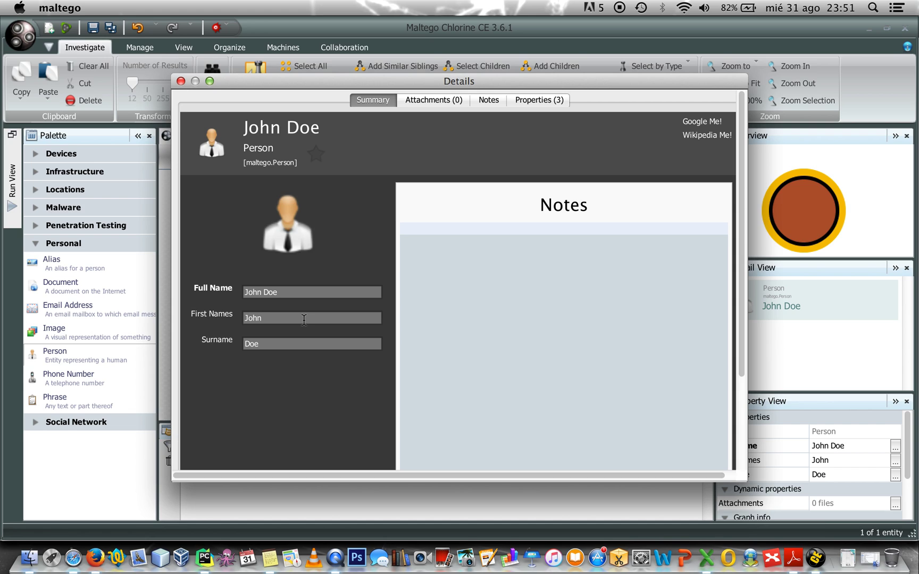
{"action": "left_click", "coordinate": [277, 345]}
{"action": "key", "text": "BackSpace"}
{"action": "key", "text": "BackSpace"}
{"action": "key", "text": "BackSpace"}
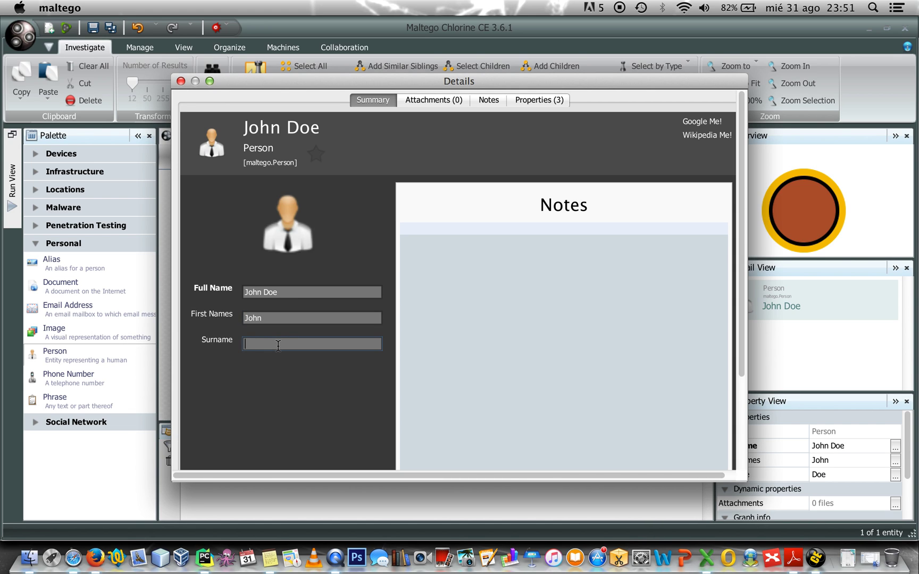
{"action": "type", "text": "Williams"}
{"action": "key", "text": "Return"}
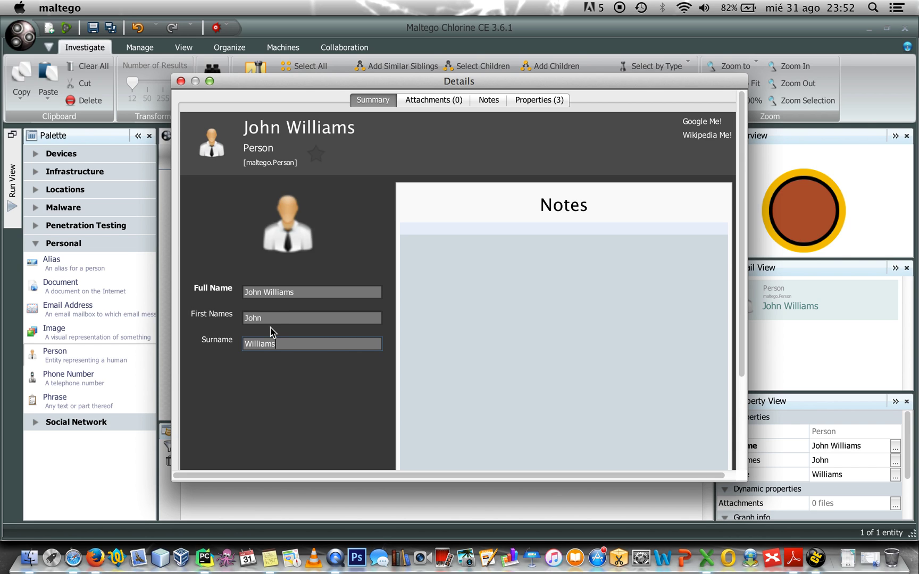
{"action": "left_click", "coordinate": [180, 80]}
{"action": "left_click", "coordinate": [245, 237]}
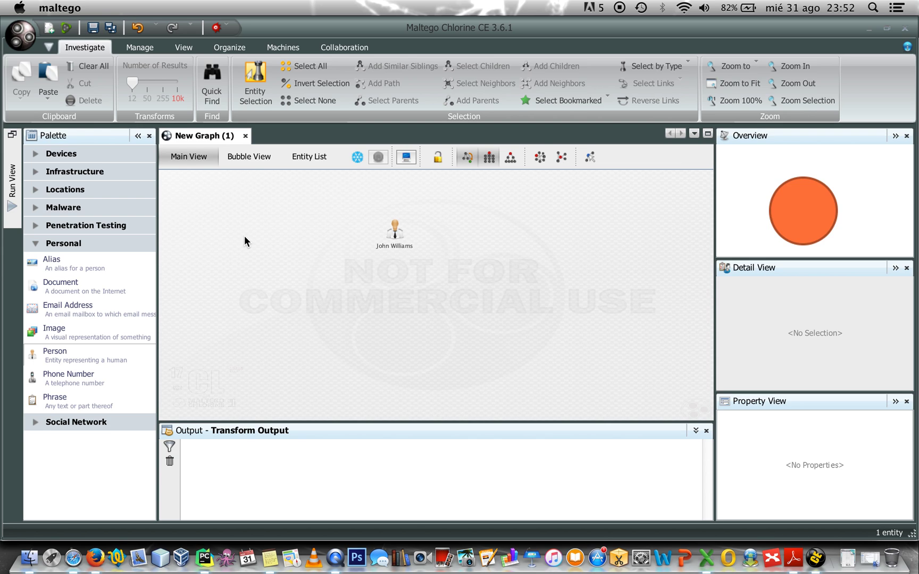
Open the To Email Address [PGP] transform settings for the Person entity
{"action": "left_click", "coordinate": [401, 240]}
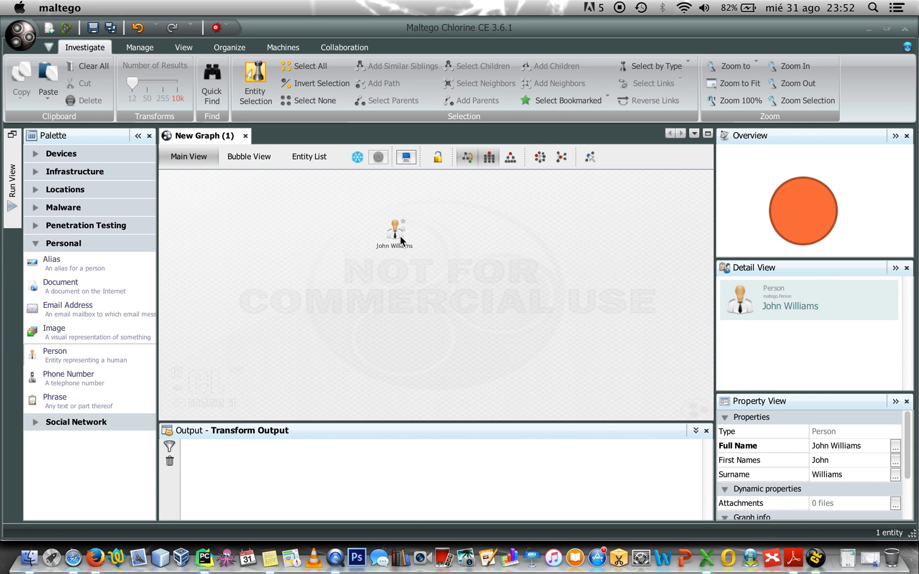
{"action": "right_click", "coordinate": [401, 238]}
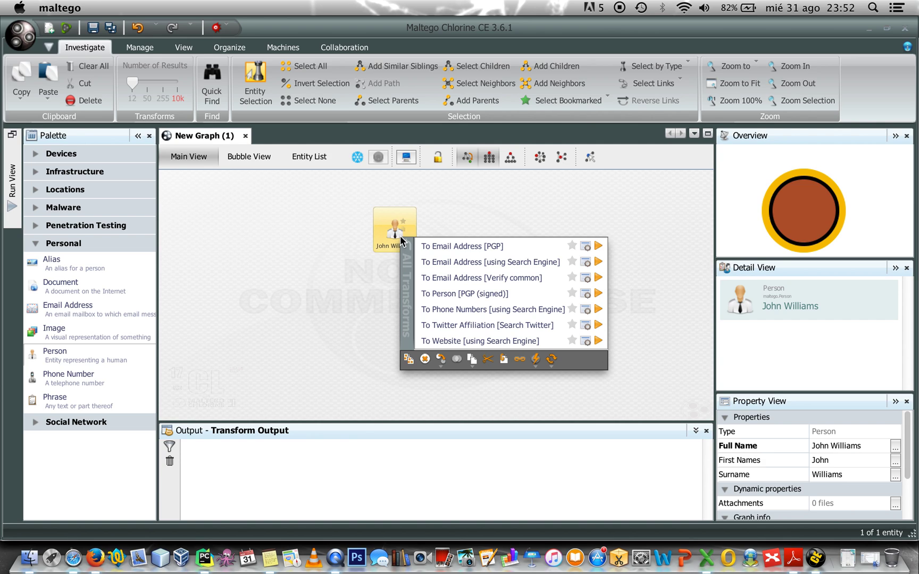
{"action": "left_click", "coordinate": [585, 247]}
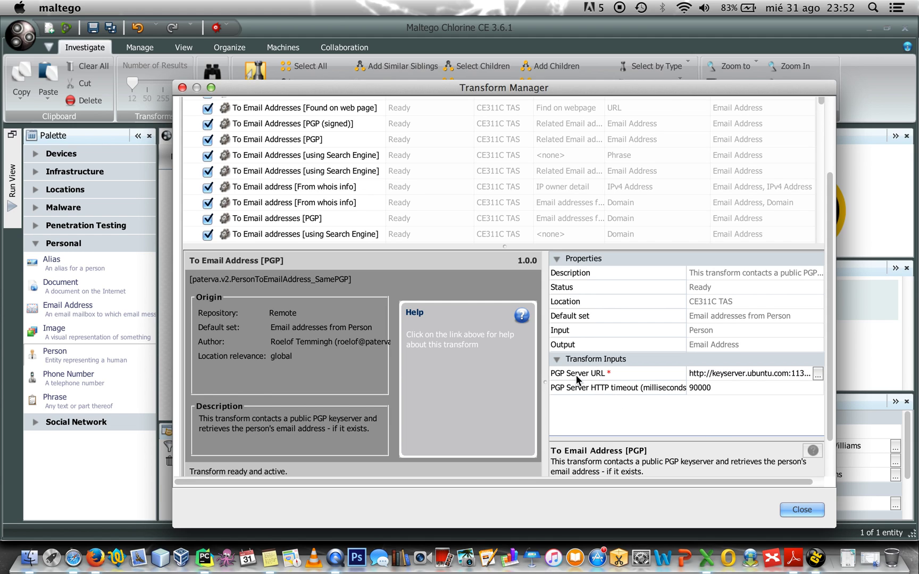
Review the PGP Server URL list, then close the transform settings unchanged
{"action": "left_click", "coordinate": [818, 375]}
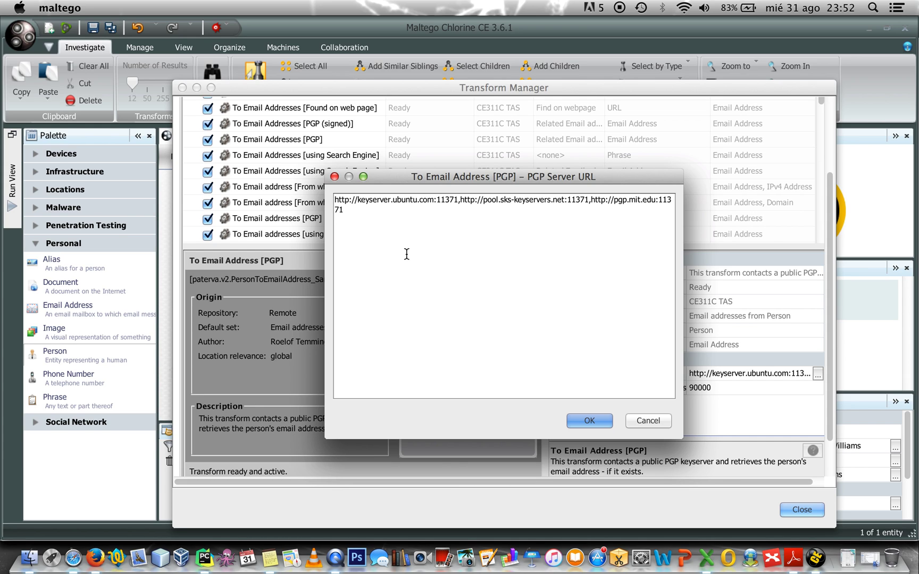
{"action": "left_click", "coordinate": [649, 421]}
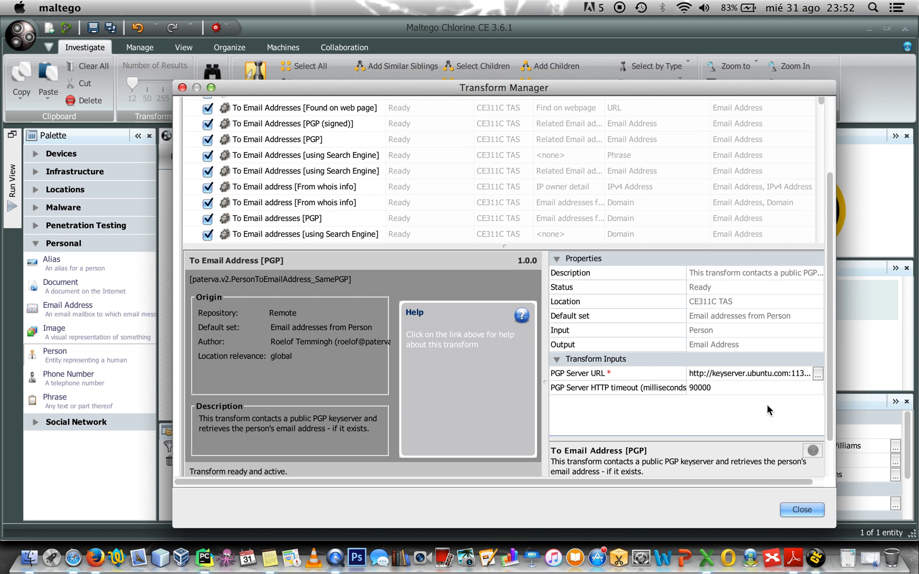
{"action": "left_click", "coordinate": [802, 510]}
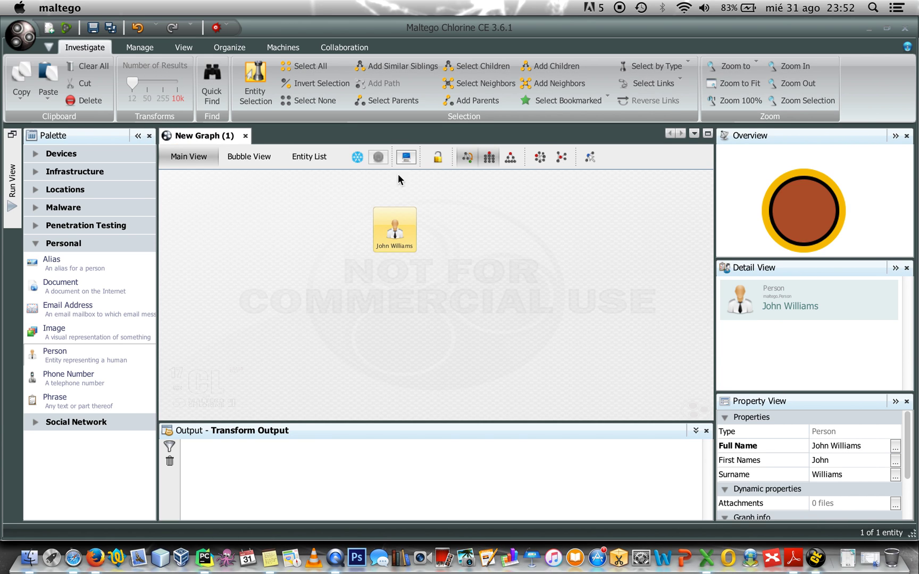
Run To Email Address [PGP] on the person and arrange the 12 email results in block layout
{"action": "right_click", "coordinate": [395, 239]}
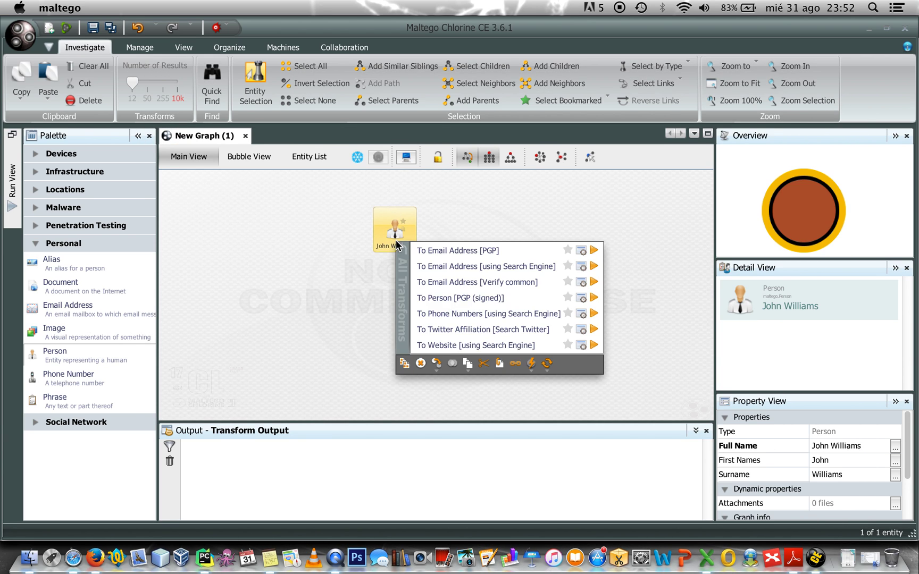
{"action": "left_click", "coordinate": [441, 250]}
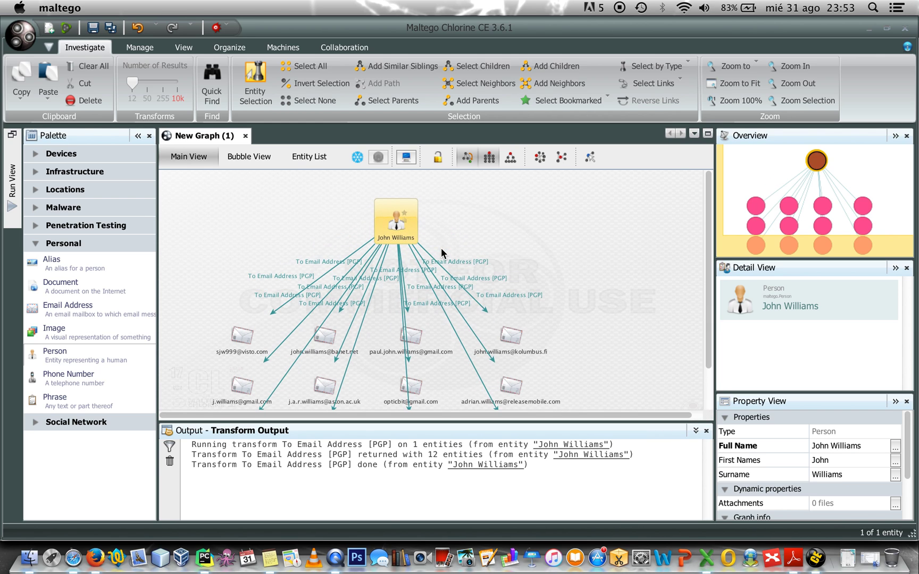
{"action": "left_click", "coordinate": [490, 157]}
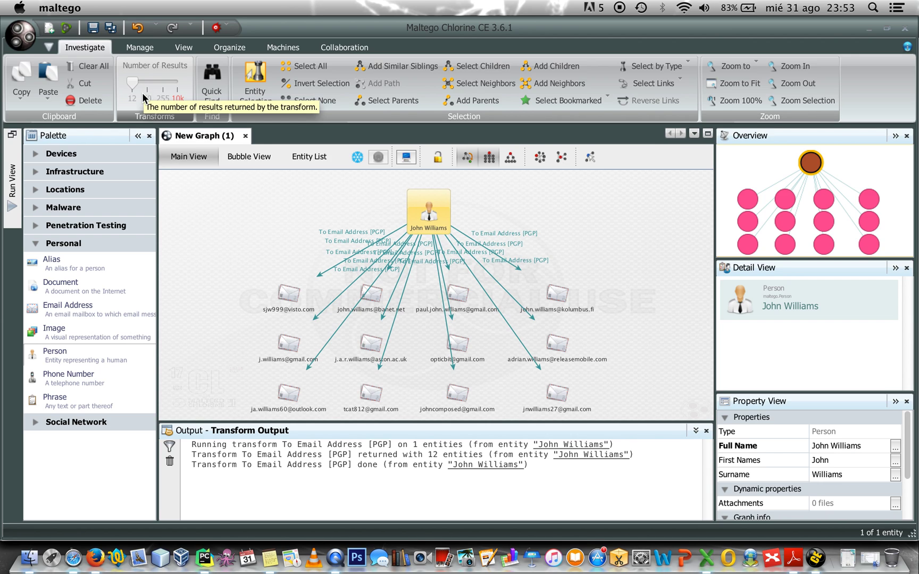
{"action": "left_click", "coordinate": [210, 243]}
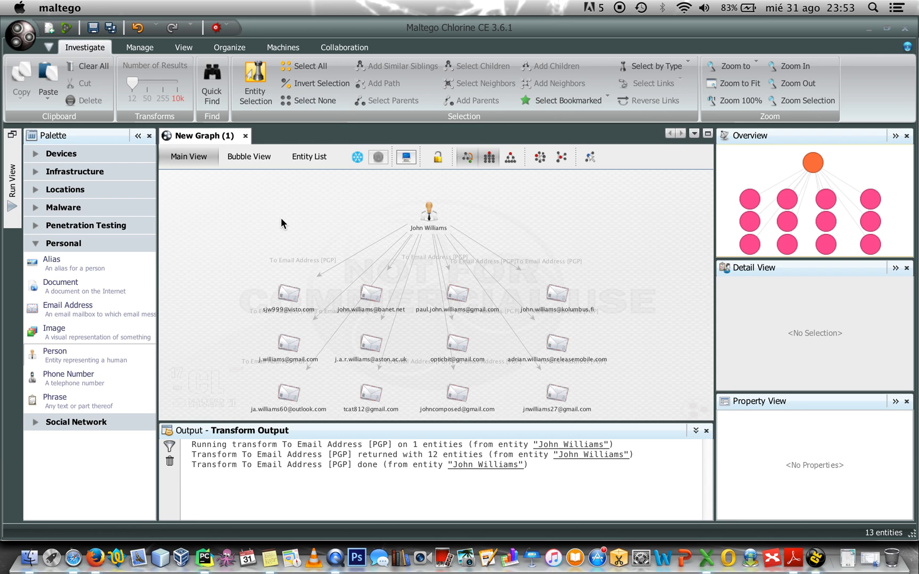
Copy the Person entity into a new separate graph
{"action": "left_click", "coordinate": [429, 211]}
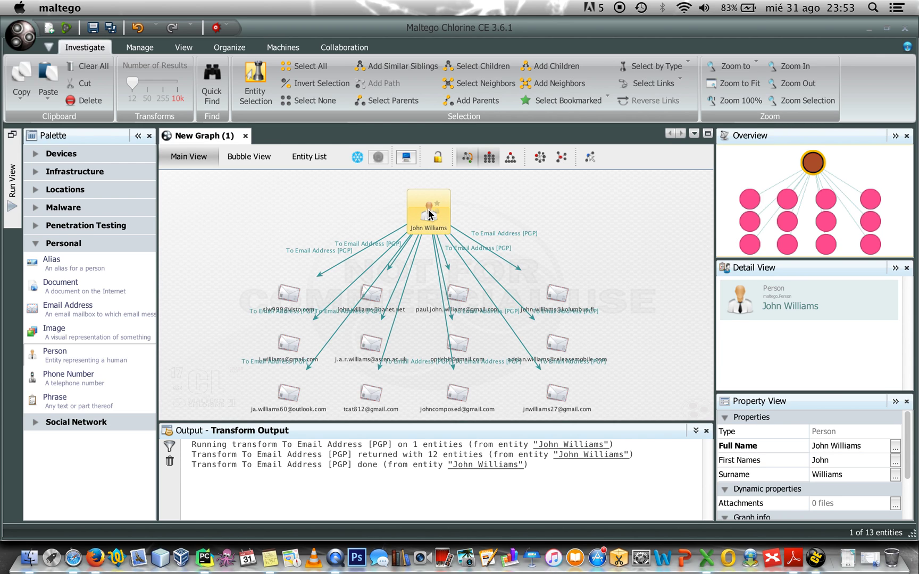
{"action": "right_click", "coordinate": [428, 213]}
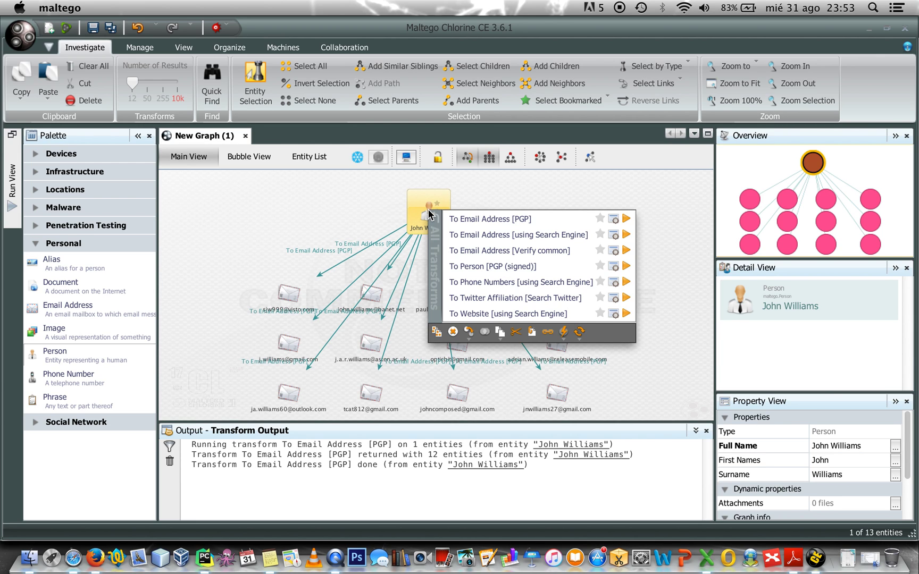
{"action": "left_click", "coordinate": [436, 331]}
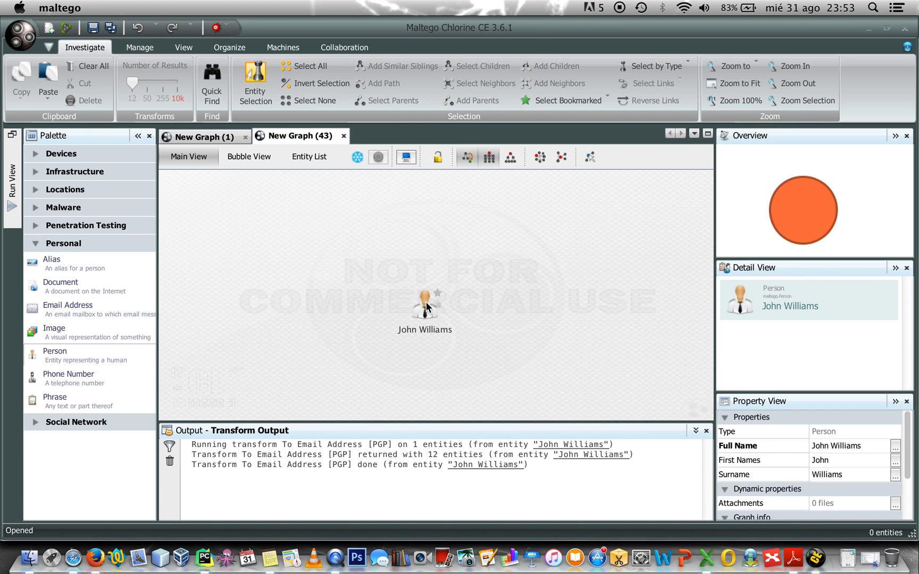
Open the To Email Address [Verify common] transform settings for the person in the new graph
{"action": "left_click", "coordinate": [426, 302]}
{"action": "right_click", "coordinate": [426, 302]}
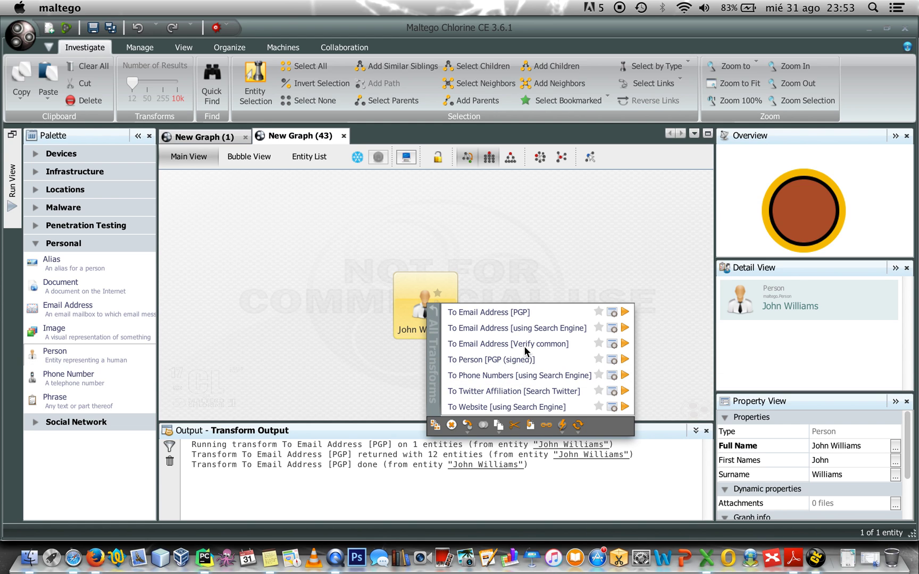
{"action": "left_click", "coordinate": [617, 343]}
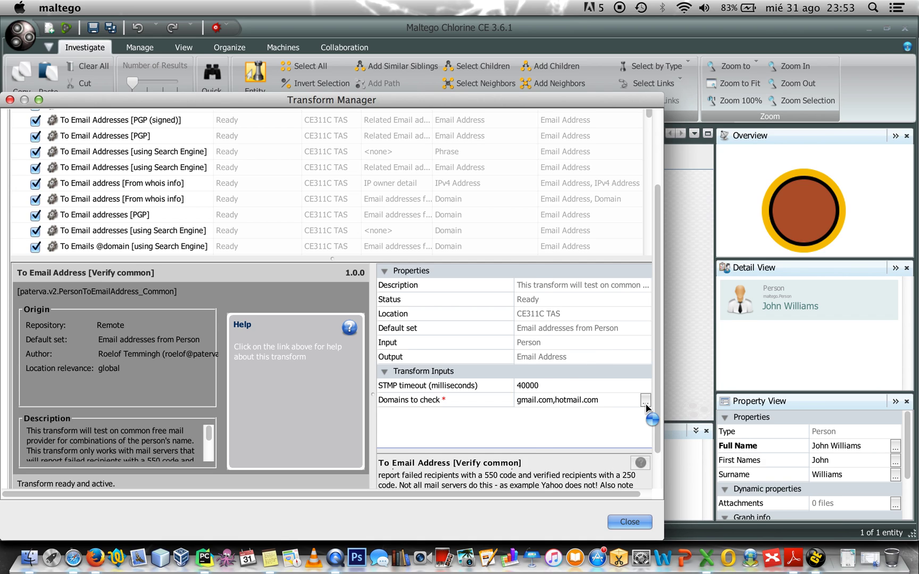
{"action": "left_click", "coordinate": [645, 402]}
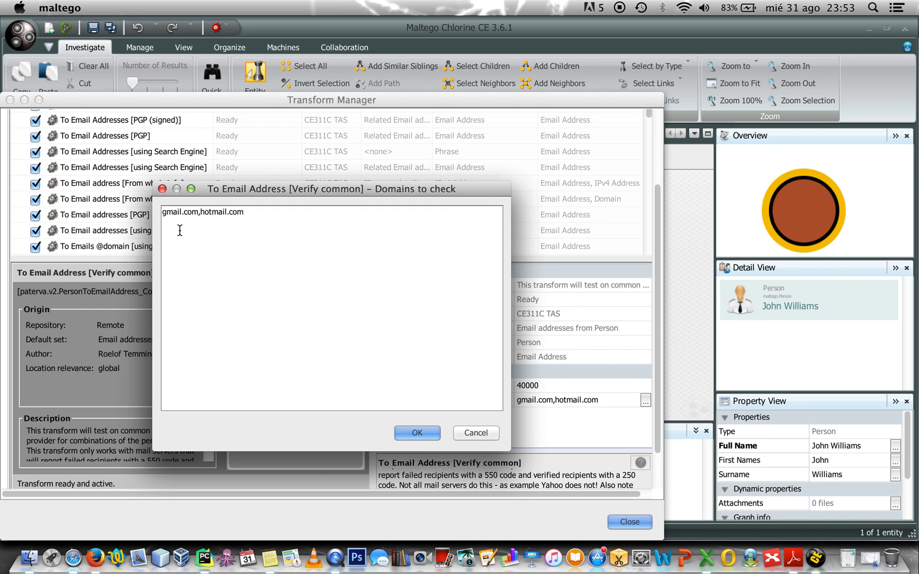
{"action": "left_click", "coordinate": [416, 434]}
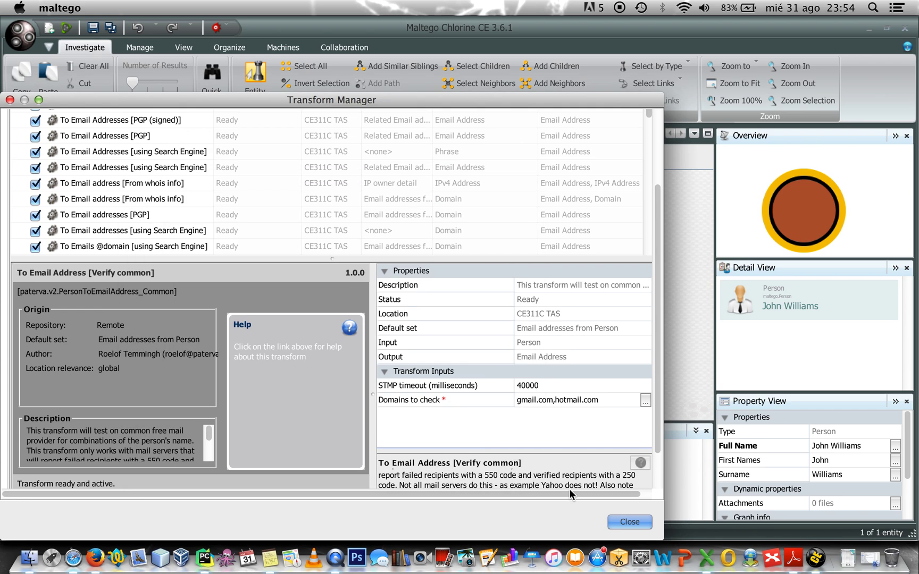
{"action": "left_click", "coordinate": [631, 522]}
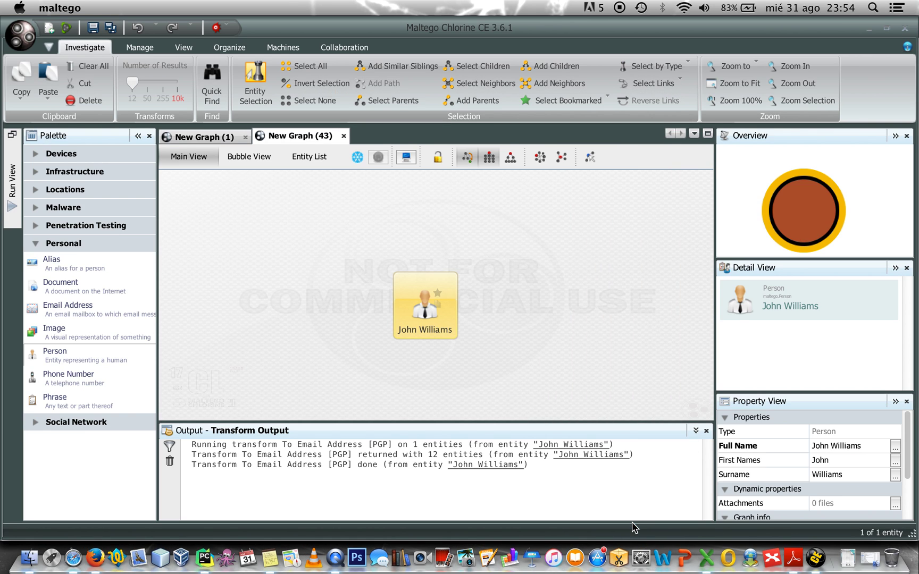
Run To Email Address [Verify common], lay out the 7 email results and inspect the hotmail.com address
{"action": "right_click", "coordinate": [425, 297]}
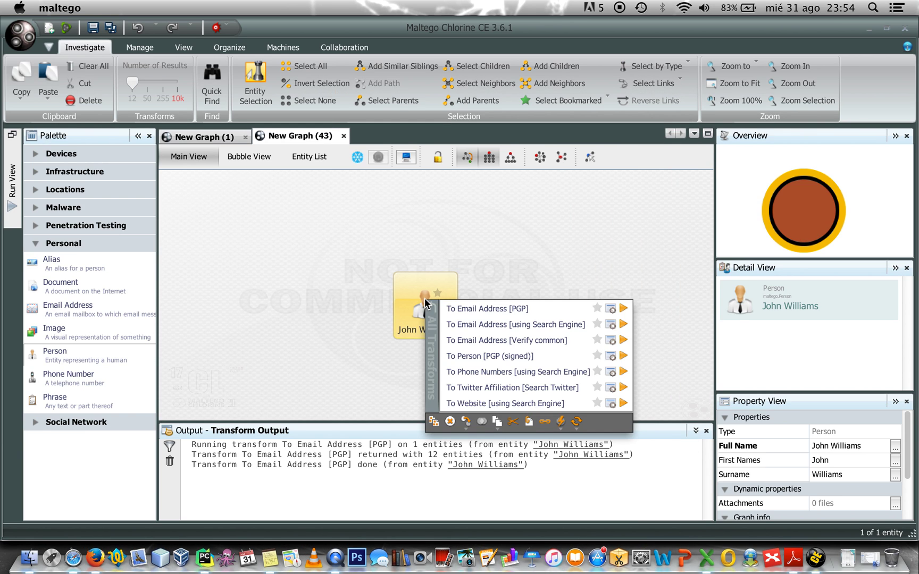
{"action": "left_click", "coordinate": [518, 339]}
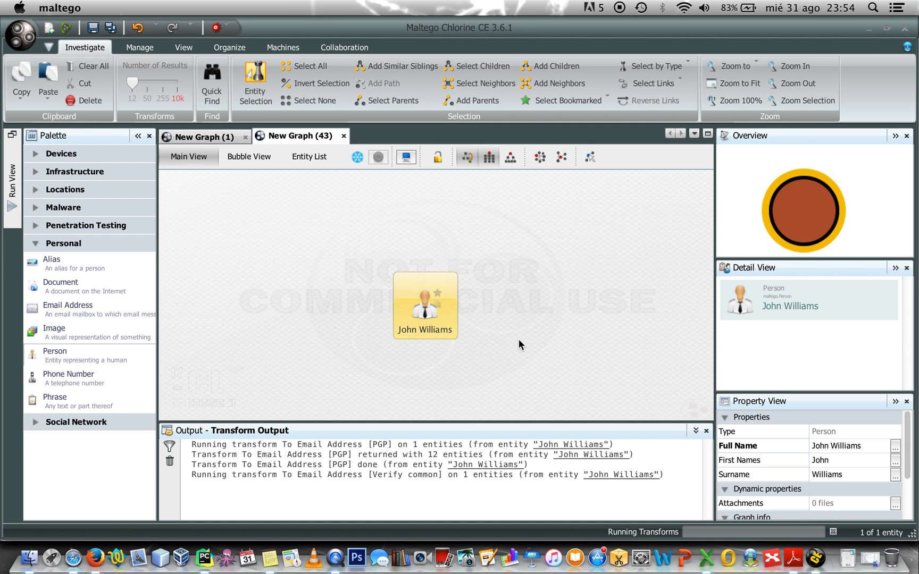
{"action": "left_click", "coordinate": [490, 158]}
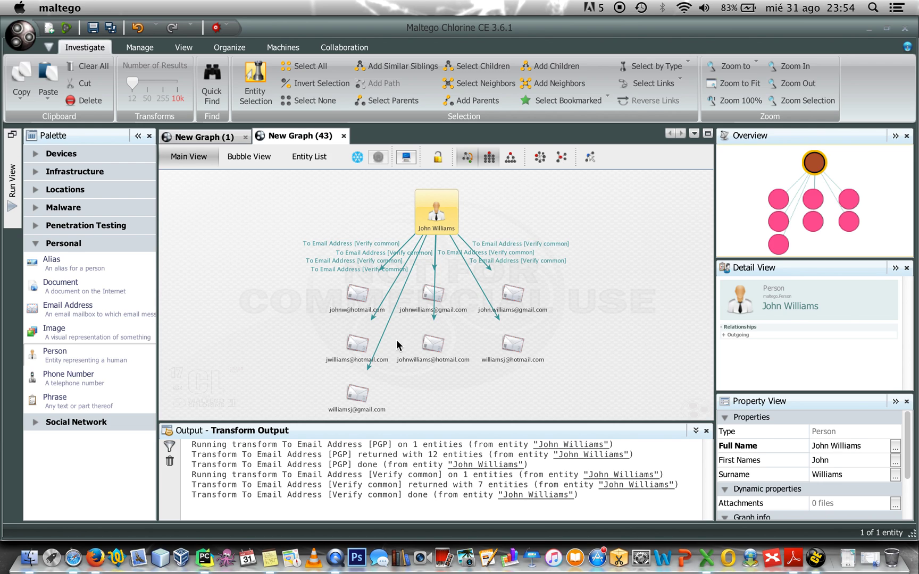
{"action": "left_click", "coordinate": [357, 294]}
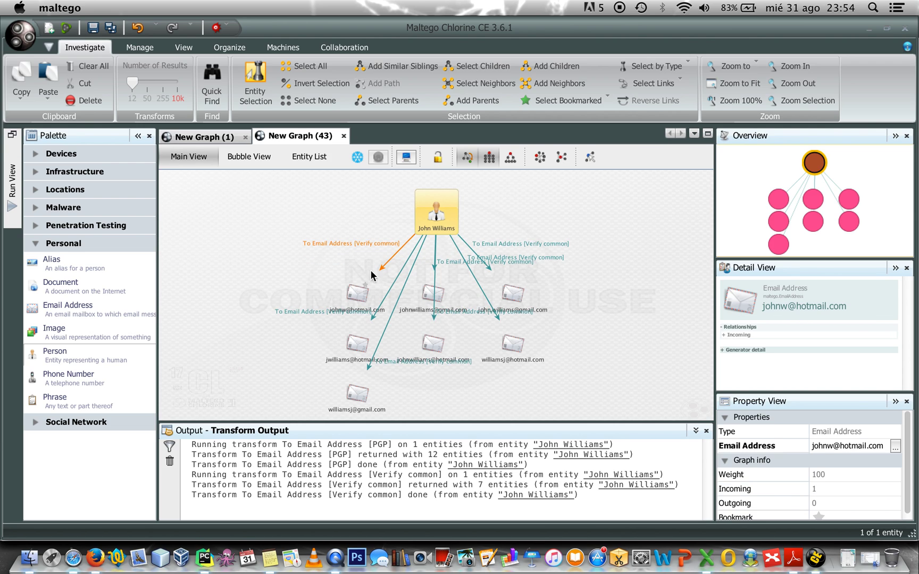
Copy the person entity into a new empty graph, New Graph (44)
{"action": "left_click", "coordinate": [436, 216]}
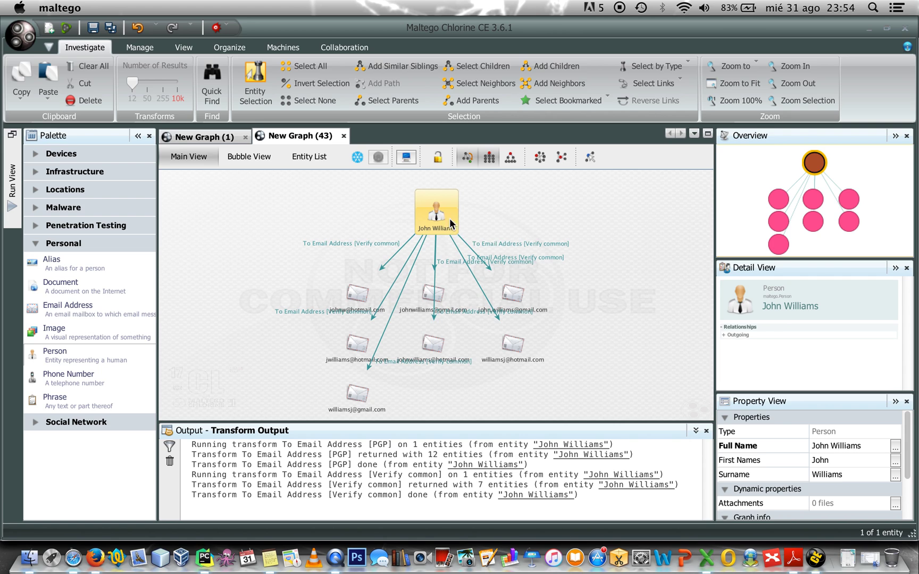
{"action": "right_click", "coordinate": [432, 212]}
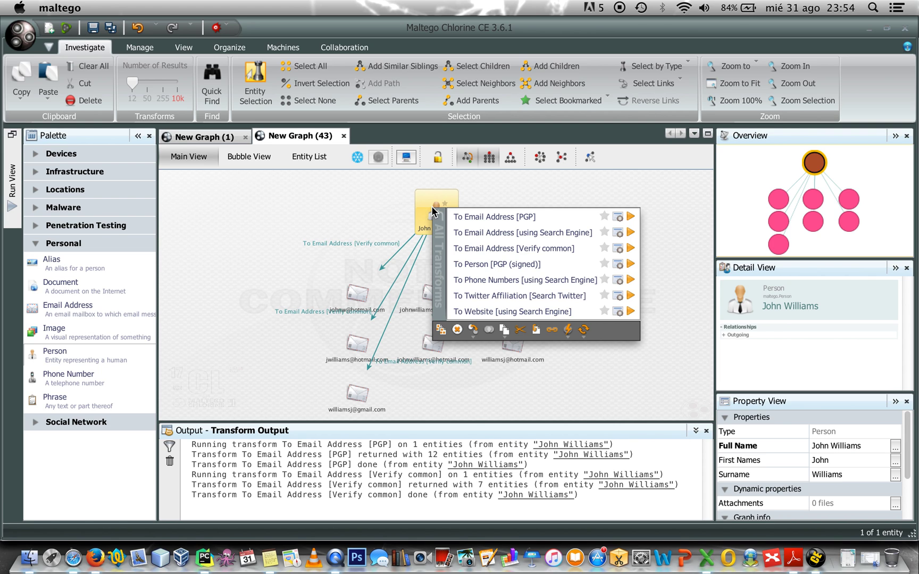
{"action": "left_click", "coordinate": [440, 329]}
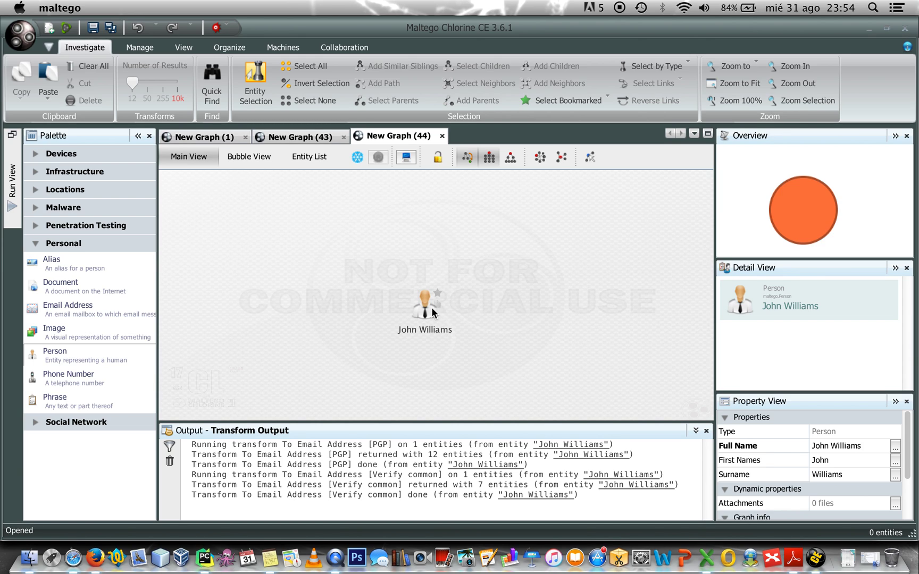
{"action": "right_click", "coordinate": [431, 307]}
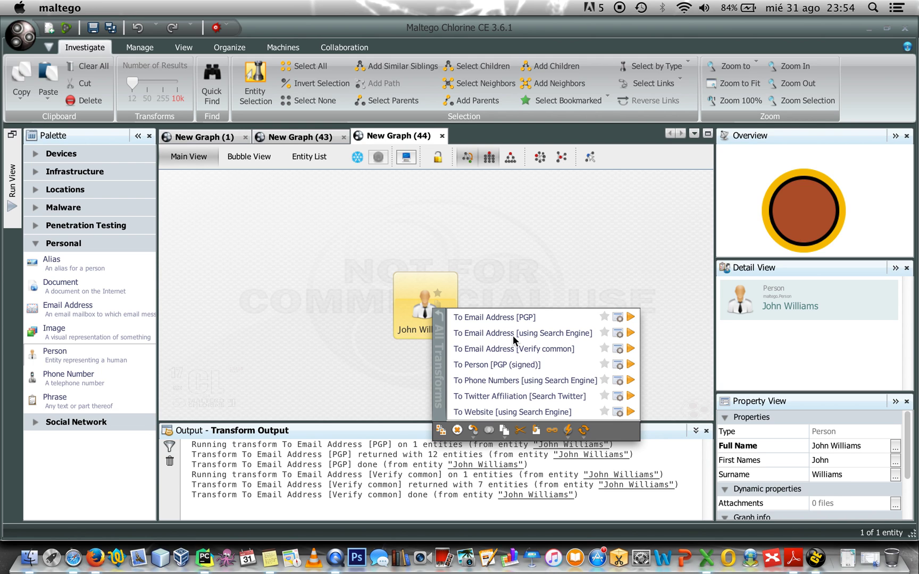
{"action": "left_click", "coordinate": [617, 333]}
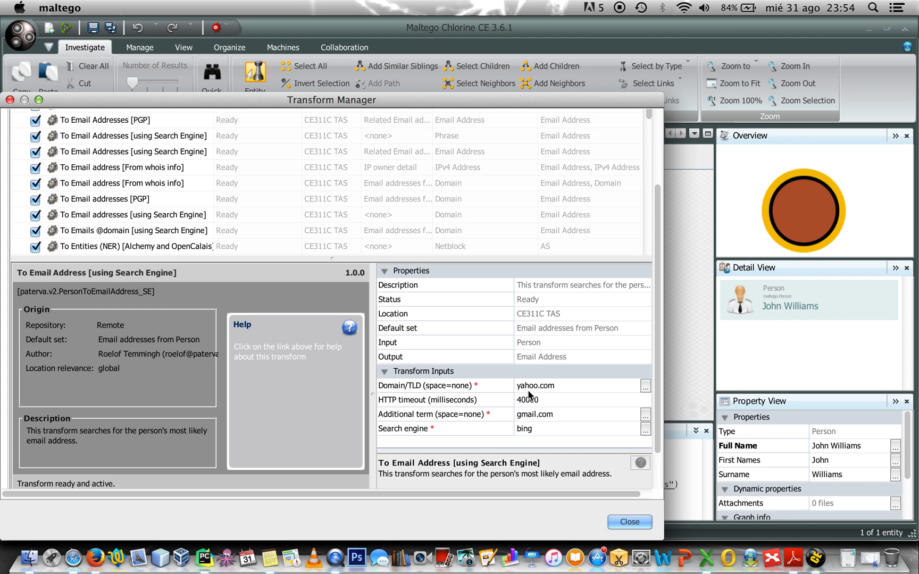
{"action": "left_click", "coordinate": [560, 384]}
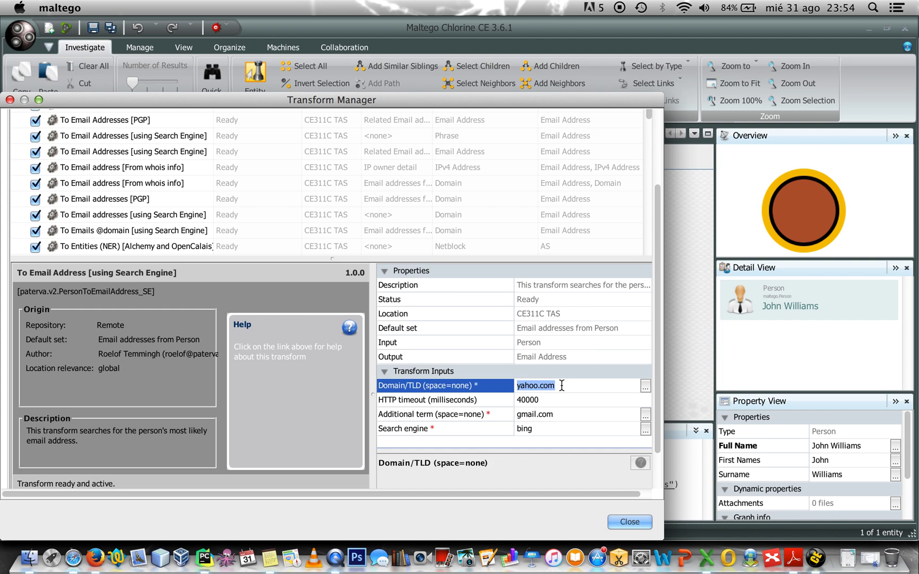
{"action": "left_click", "coordinate": [555, 416]}
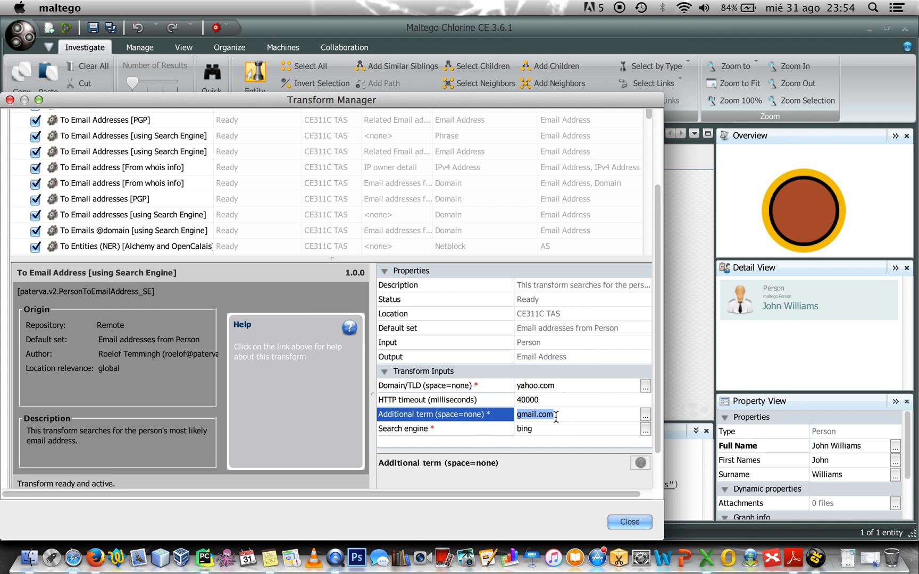
{"action": "left_click", "coordinate": [545, 428]}
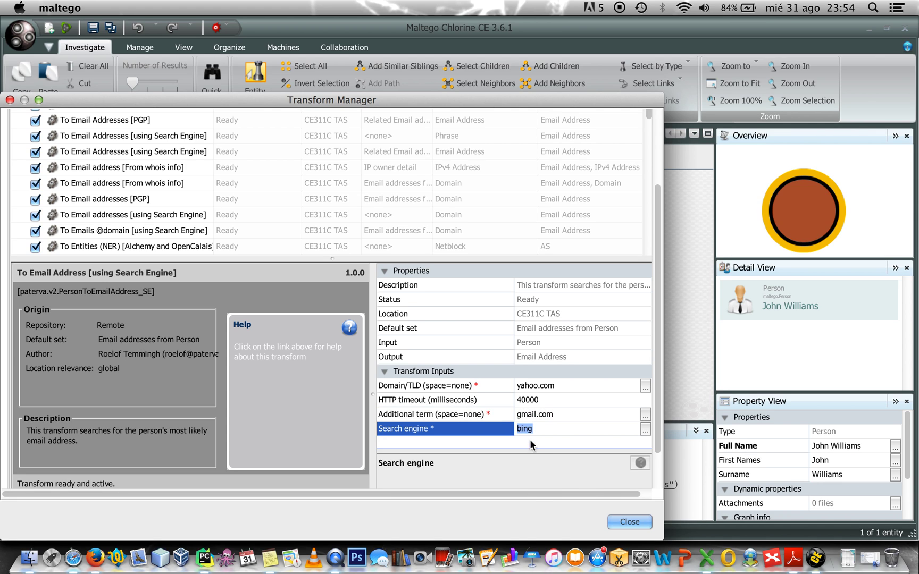
{"action": "left_click", "coordinate": [622, 517]}
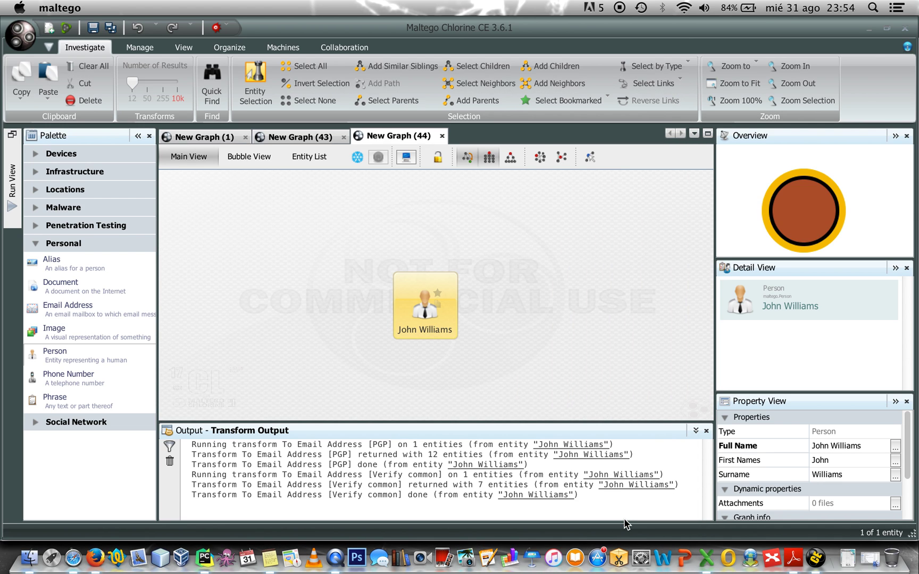
Run To Email Address [using Search Engine] on the person and apply Block layout to the 12 results
{"action": "right_click", "coordinate": [420, 303]}
{"action": "left_click", "coordinate": [462, 329]}
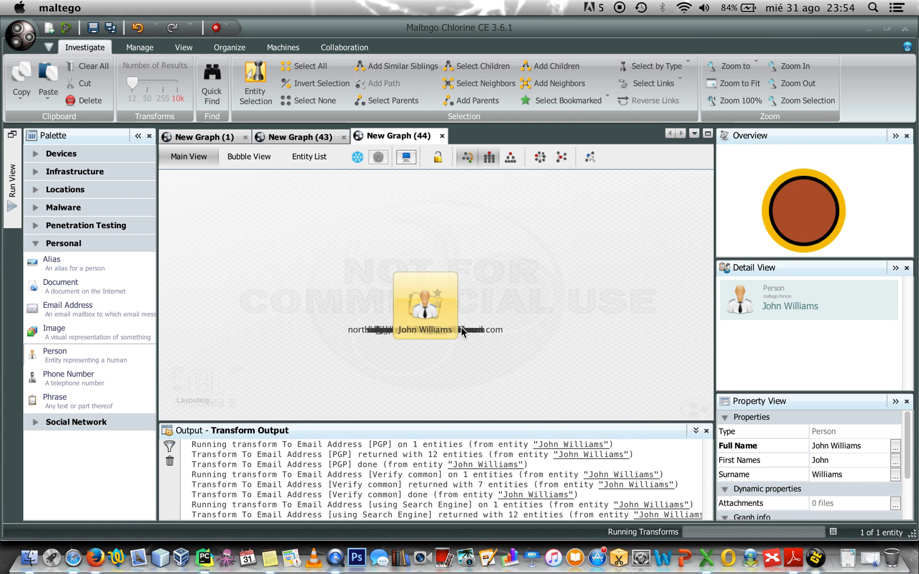
{"action": "left_click", "coordinate": [489, 158]}
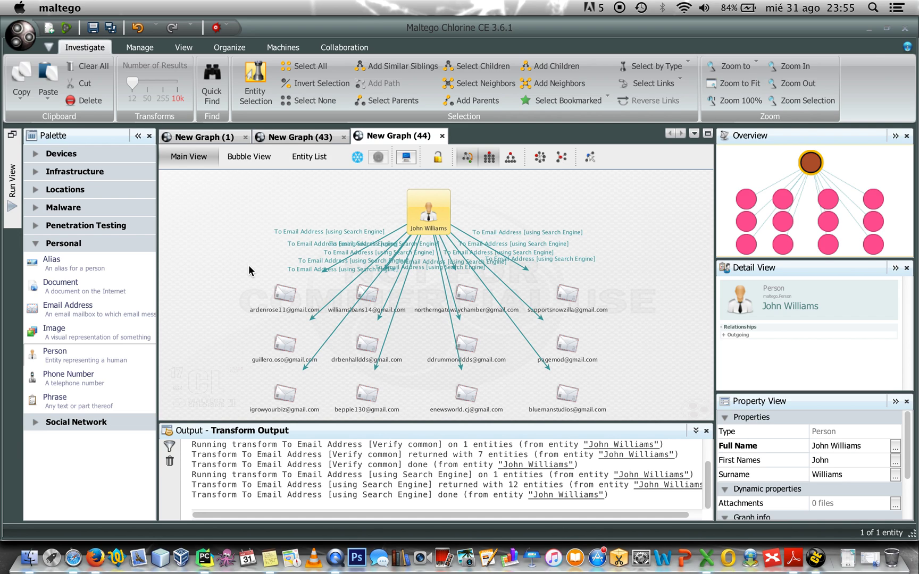
Inspect the first gmail.com result's source URLs without changes, then reselect the person
{"action": "left_click", "coordinate": [286, 294]}
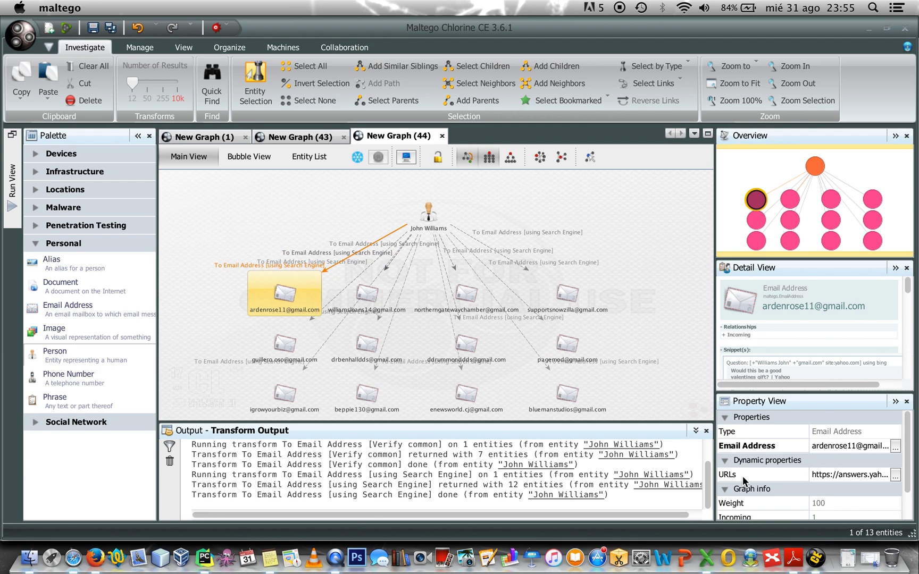
{"action": "left_click", "coordinate": [896, 476]}
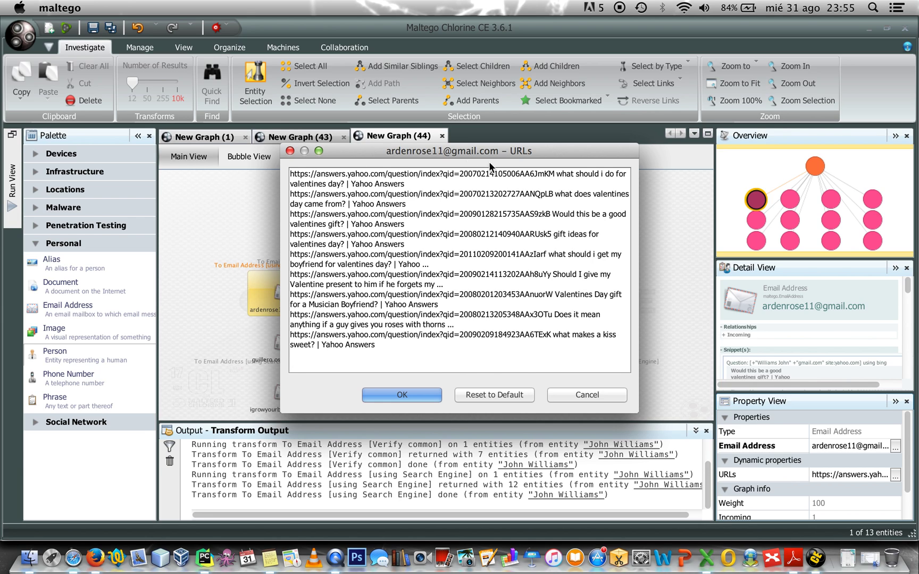
{"action": "left_click_drag", "start_coordinate": [555, 174], "coordinate": [400, 164]}
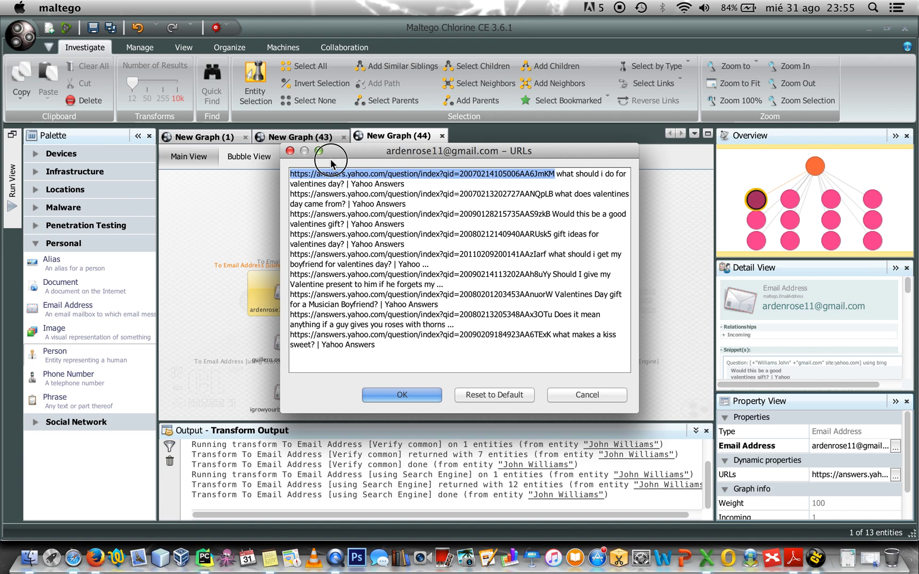
{"action": "left_click", "coordinate": [581, 398]}
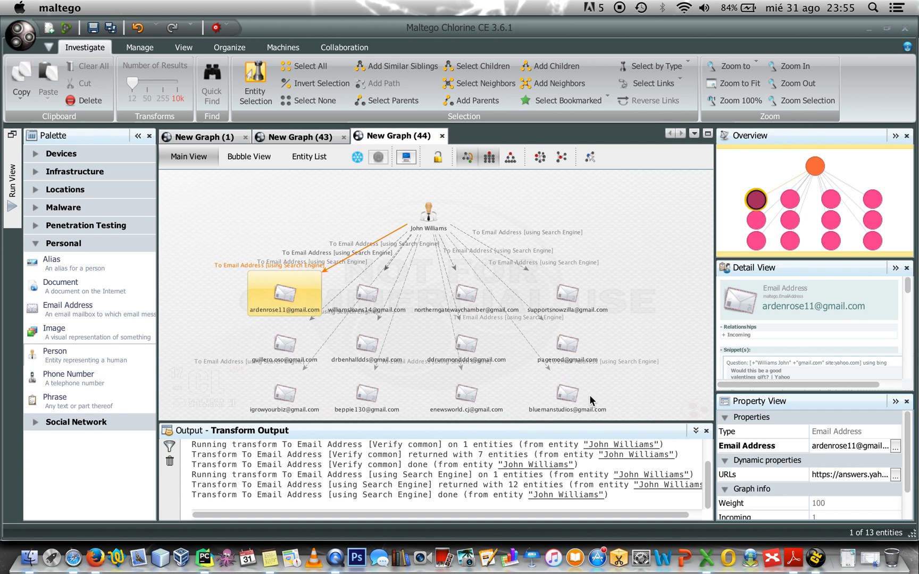
{"action": "left_click", "coordinate": [646, 245]}
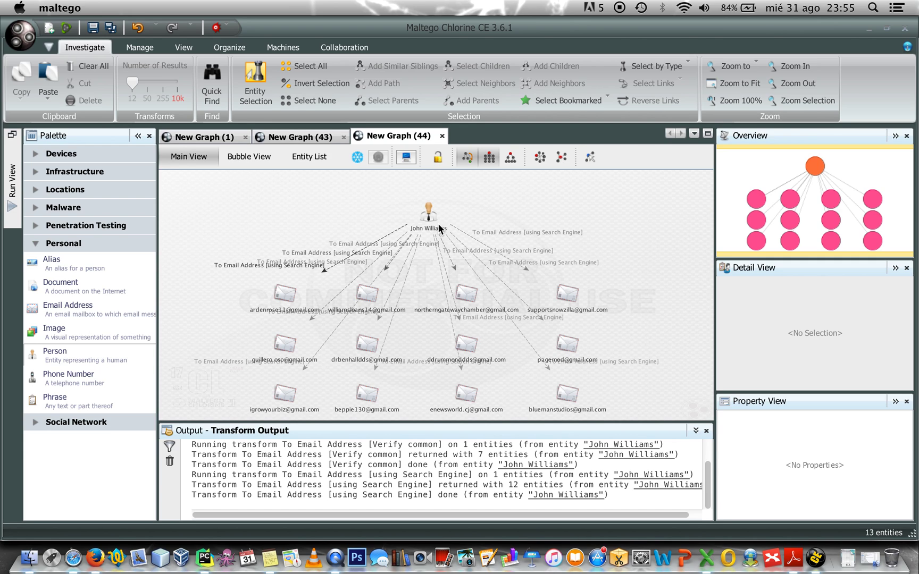
{"action": "left_click", "coordinate": [422, 211]}
Copy the person into New Graph (45) and open the To Phone Numbers [using Search Engine] settings
{"action": "right_click", "coordinate": [422, 211]}
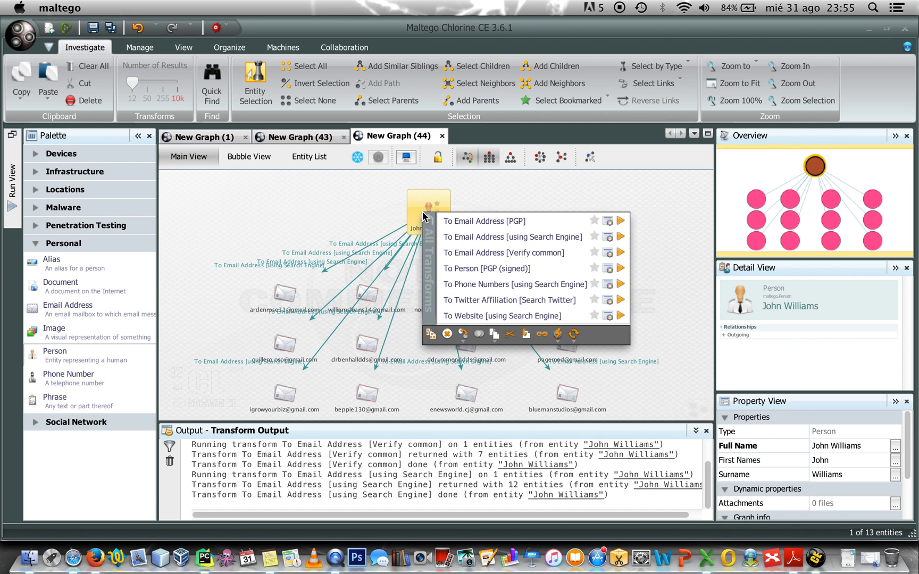
{"action": "left_click", "coordinate": [433, 336]}
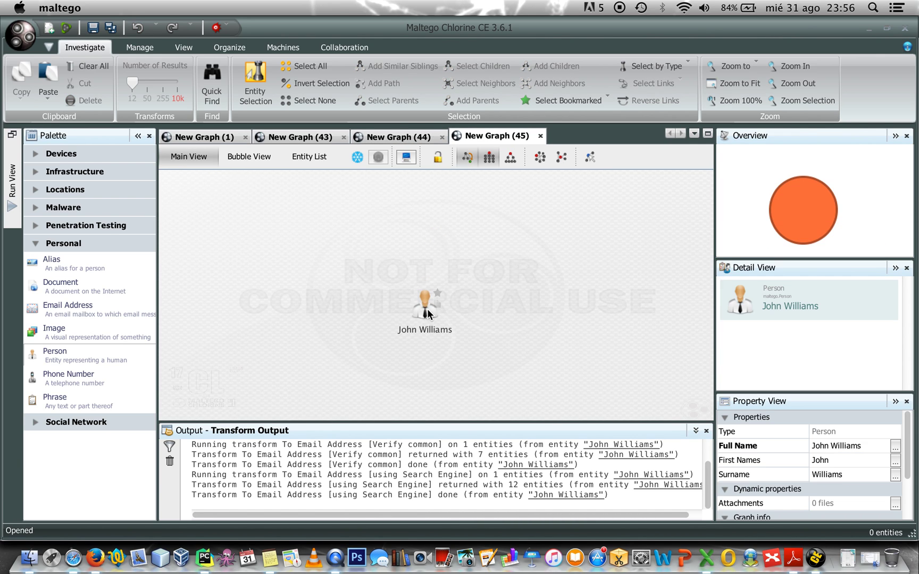
{"action": "right_click", "coordinate": [427, 309]}
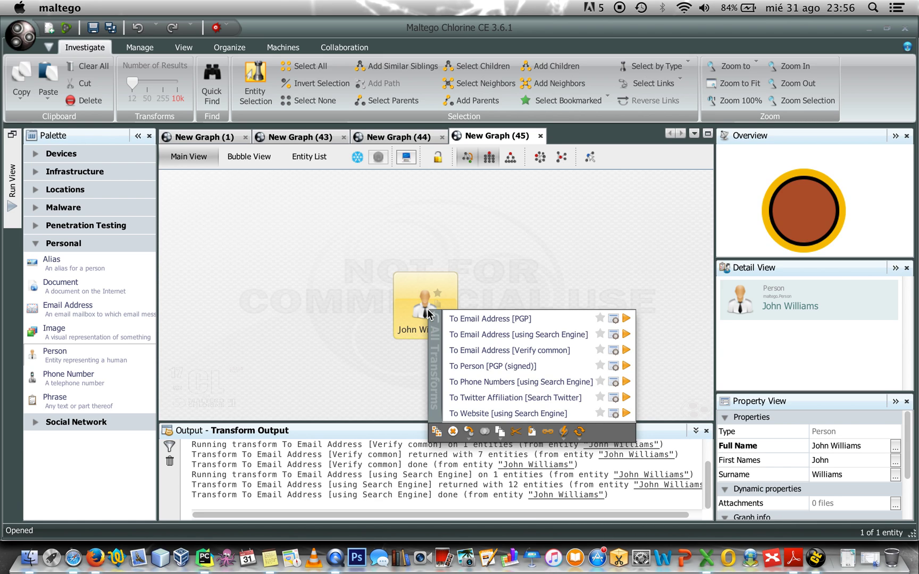
{"action": "left_click", "coordinate": [613, 382]}
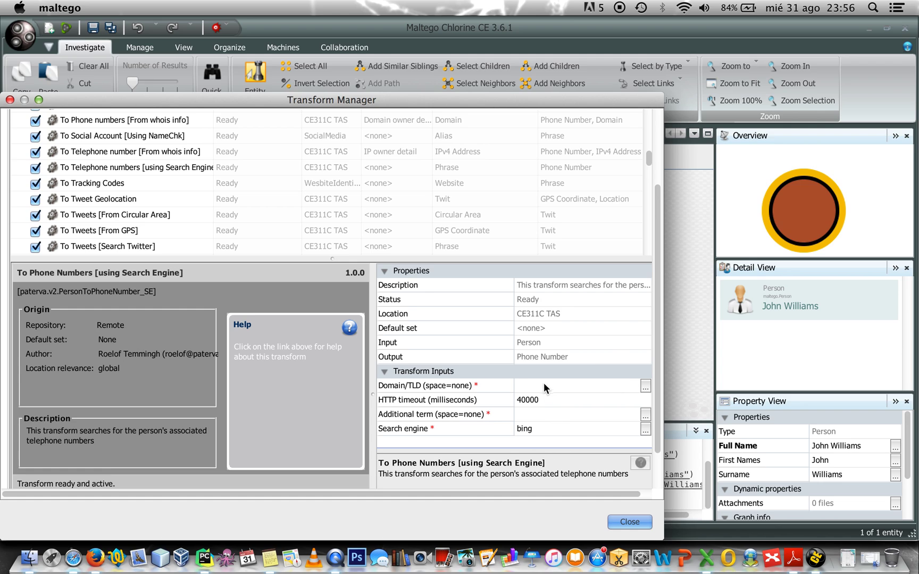
Leave Domain/TLD and Additional term empty and run To Phone Numbers [using Search Engine]
{"action": "left_click", "coordinate": [543, 384]}
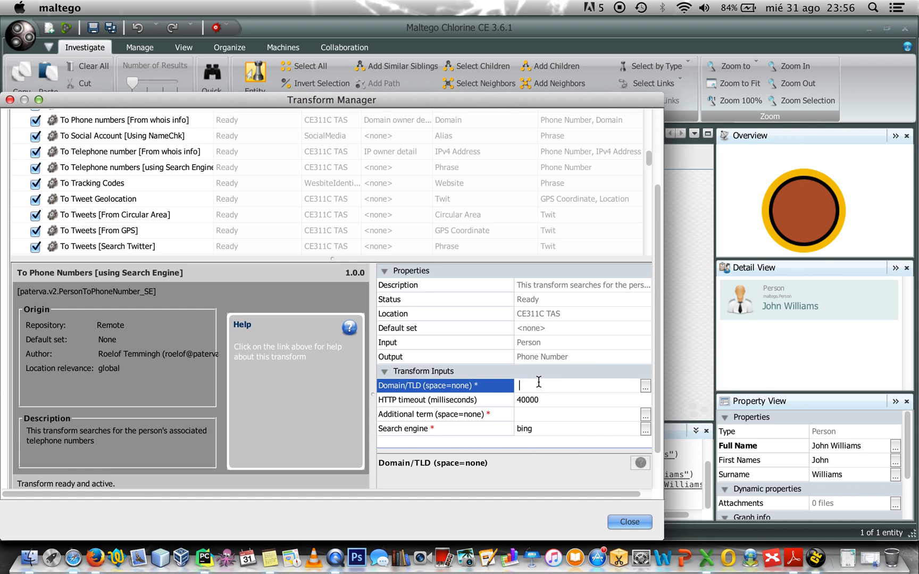
{"action": "left_click", "coordinate": [534, 412]}
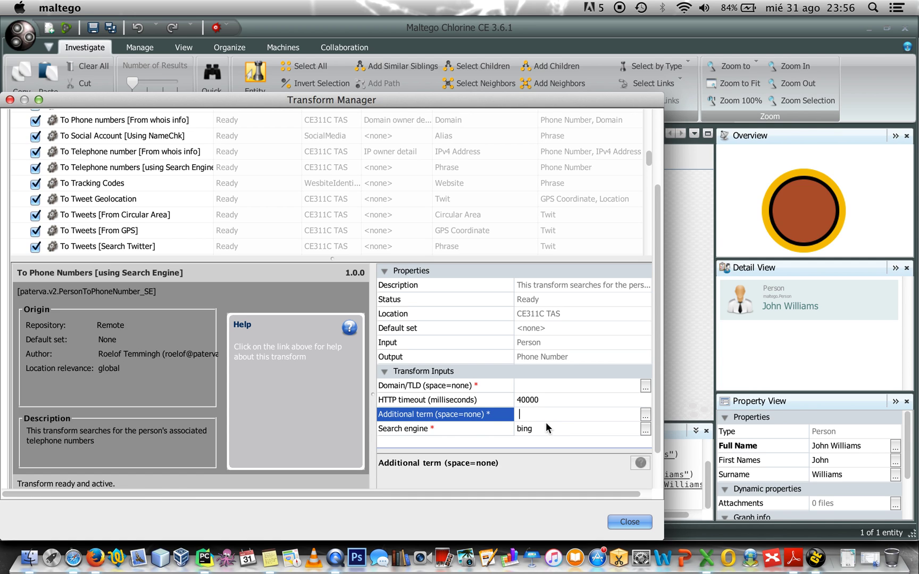
{"action": "left_click", "coordinate": [628, 523]}
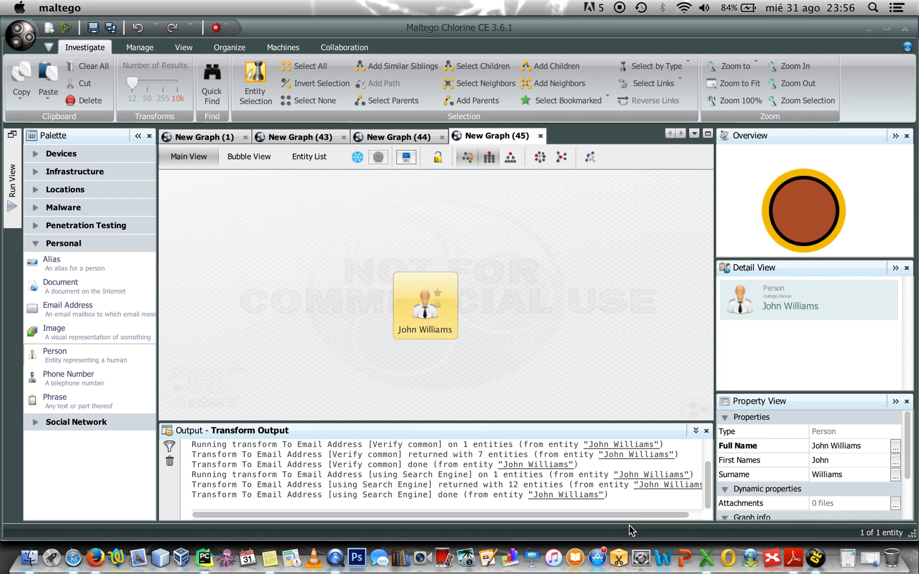
{"action": "right_click", "coordinate": [420, 299]}
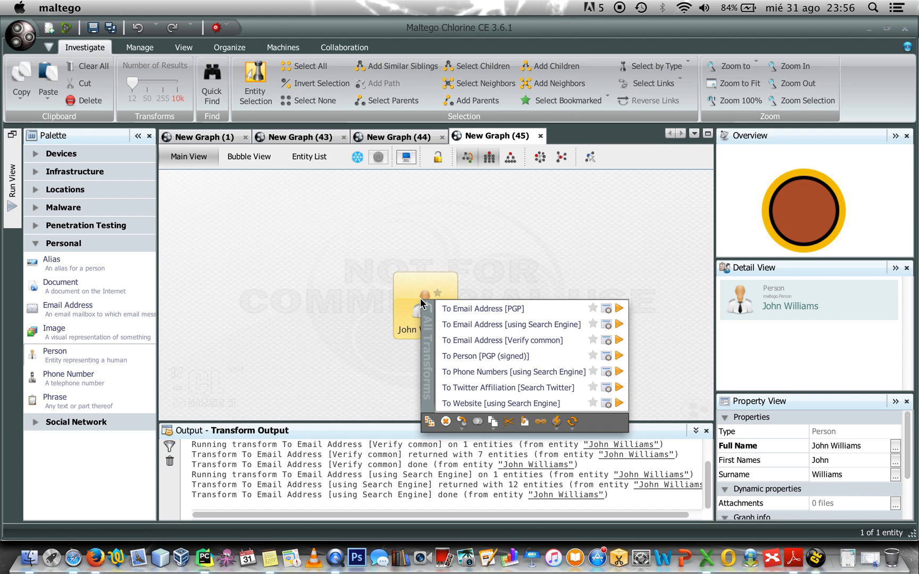
{"action": "left_click", "coordinate": [484, 373]}
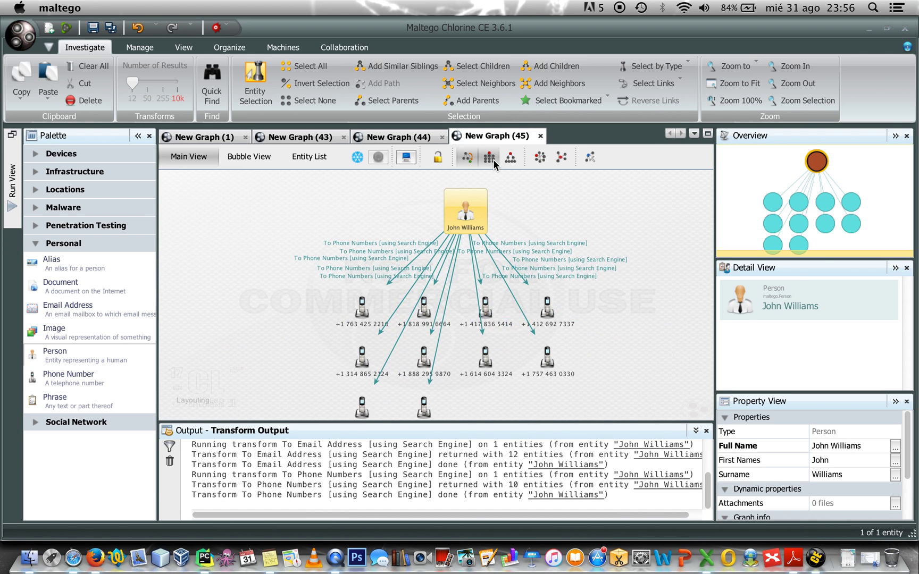
Inspect the first of the ten phone number results, then deselect it
{"action": "left_click", "coordinate": [373, 298]}
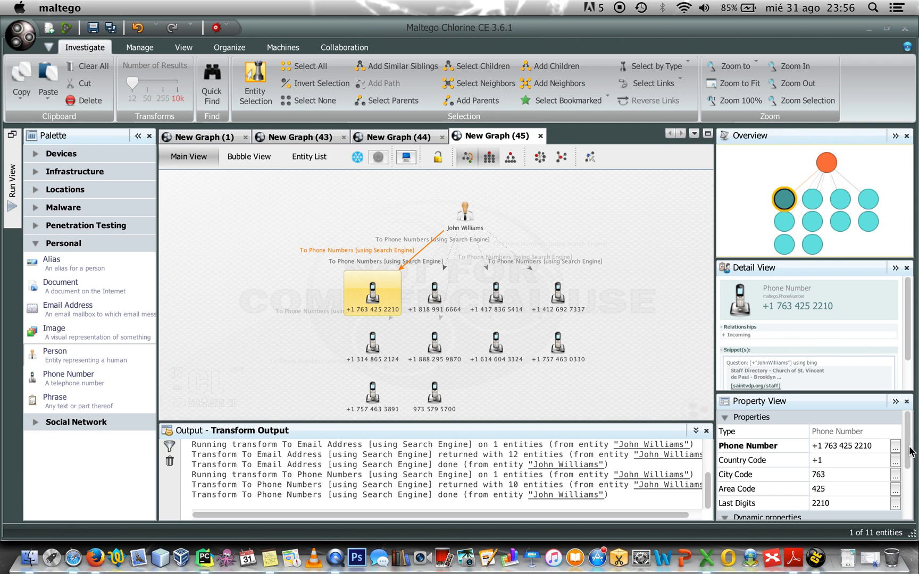
{"action": "scroll", "coordinate": [910, 451], "scroll_direction": "down", "scroll_amount": 3}
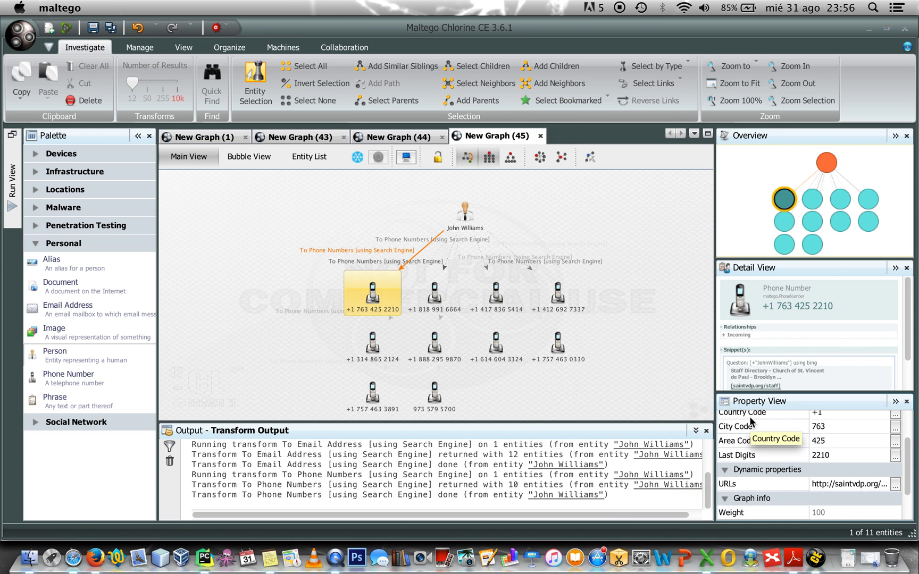
{"action": "left_click", "coordinate": [647, 326]}
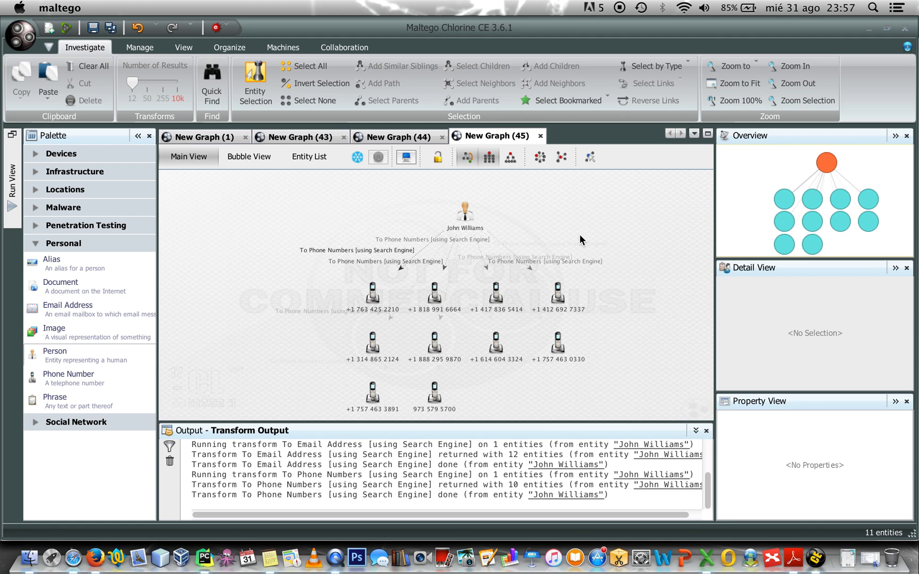
Copy the person entity into a new graph, New Graph (46)
{"action": "left_click", "coordinate": [469, 214]}
{"action": "right_click", "coordinate": [469, 216]}
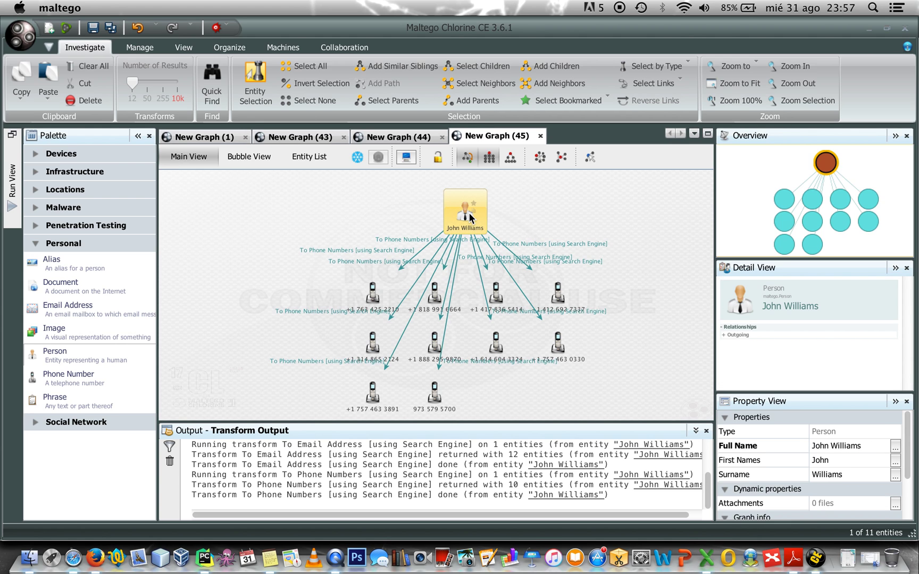
{"action": "left_click", "coordinate": [479, 338]}
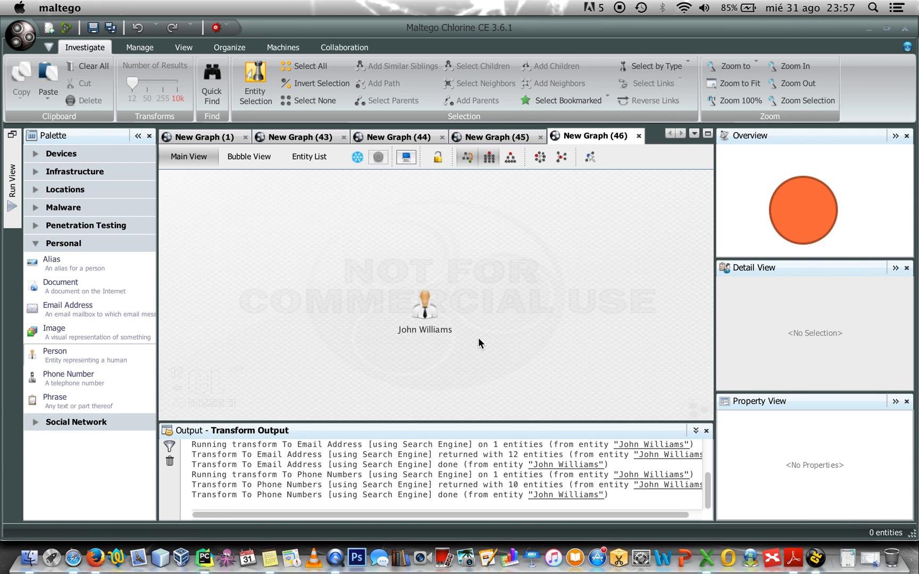
Review the To Website search-engine transform's Domain/TLD and Additional term settings
{"action": "left_click", "coordinate": [427, 302]}
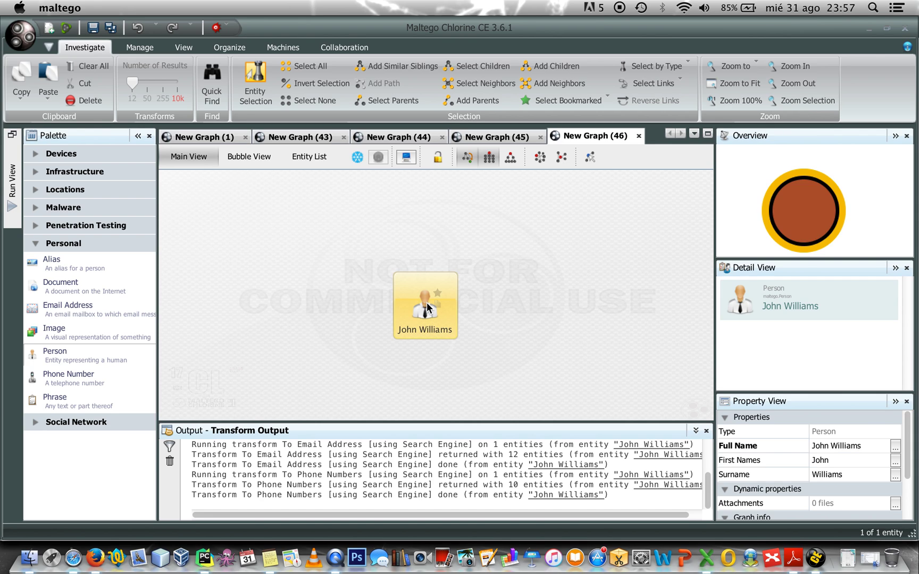
{"action": "right_click", "coordinate": [427, 308]}
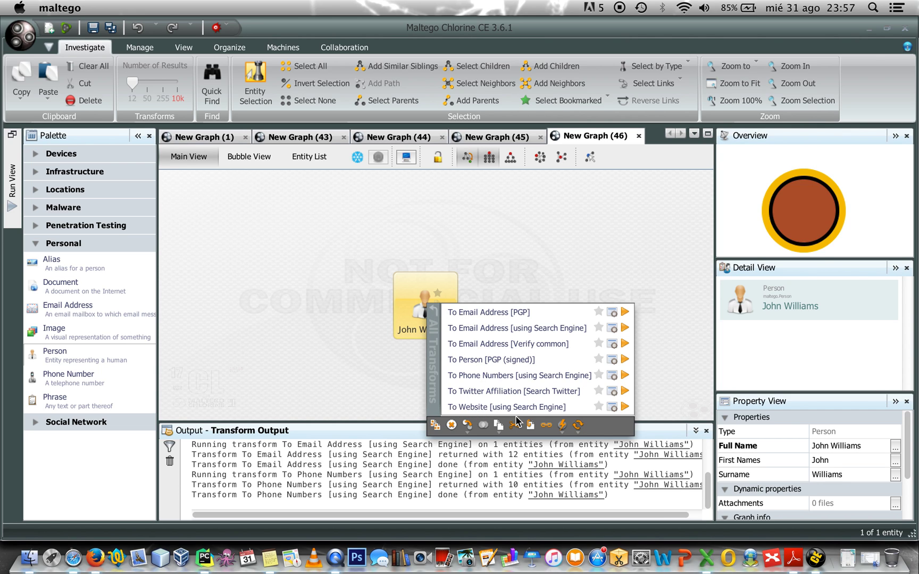
{"action": "left_click", "coordinate": [609, 408]}
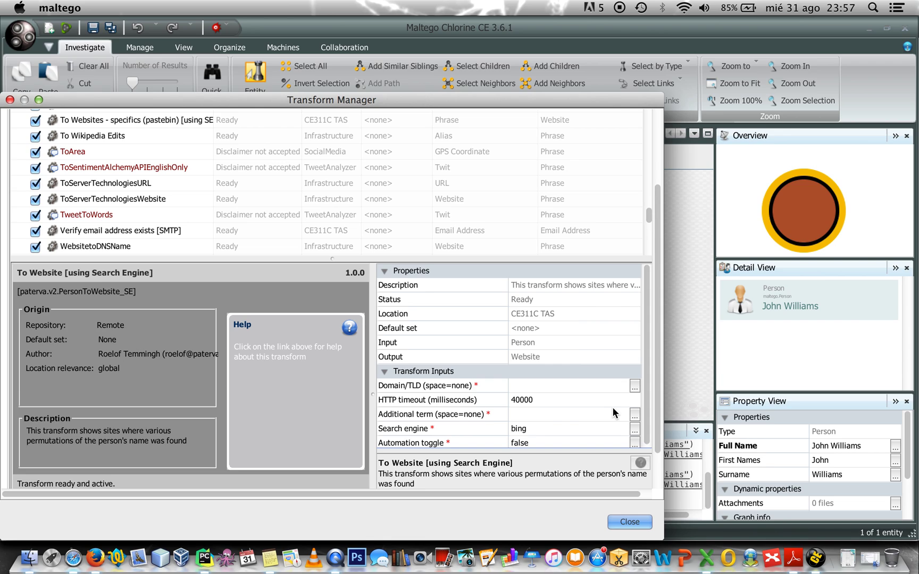
{"action": "left_click", "coordinate": [545, 386]}
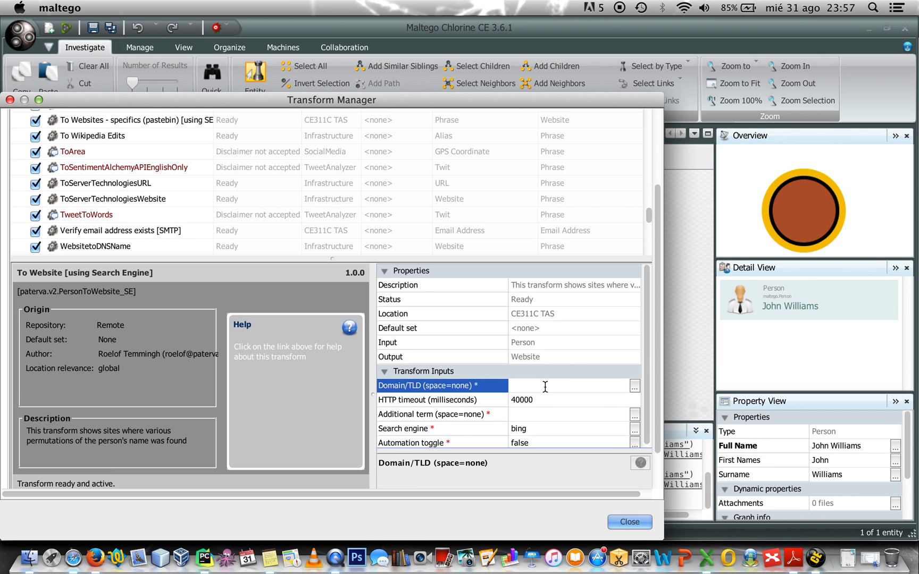
{"action": "left_click", "coordinate": [530, 415]}
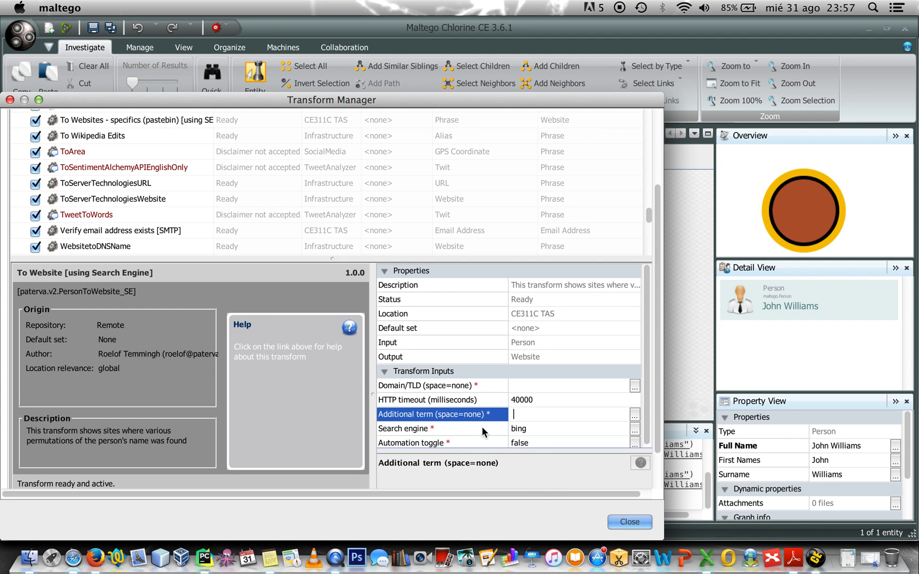
Run the To Website search-engine transform on the person, returning 12 entities
{"action": "left_click", "coordinate": [631, 523]}
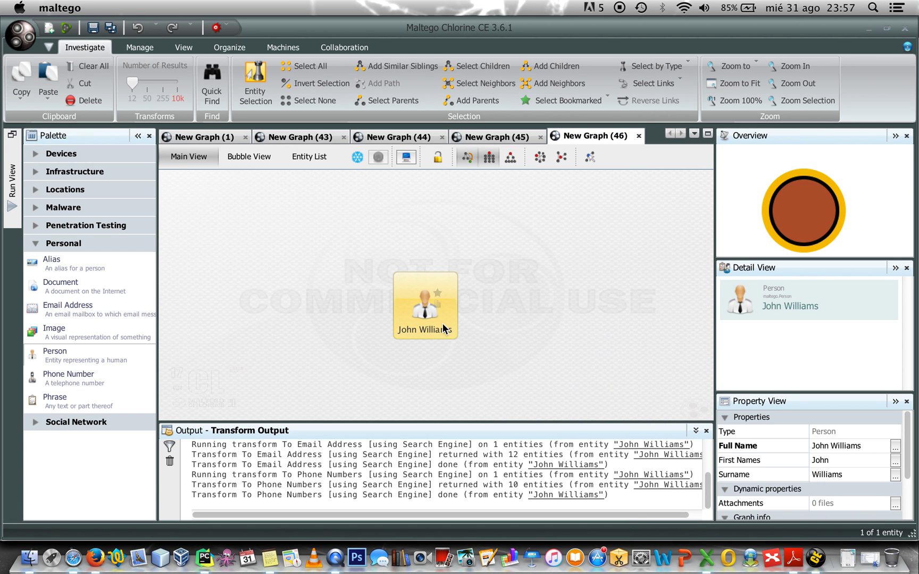
{"action": "right_click", "coordinate": [422, 304]}
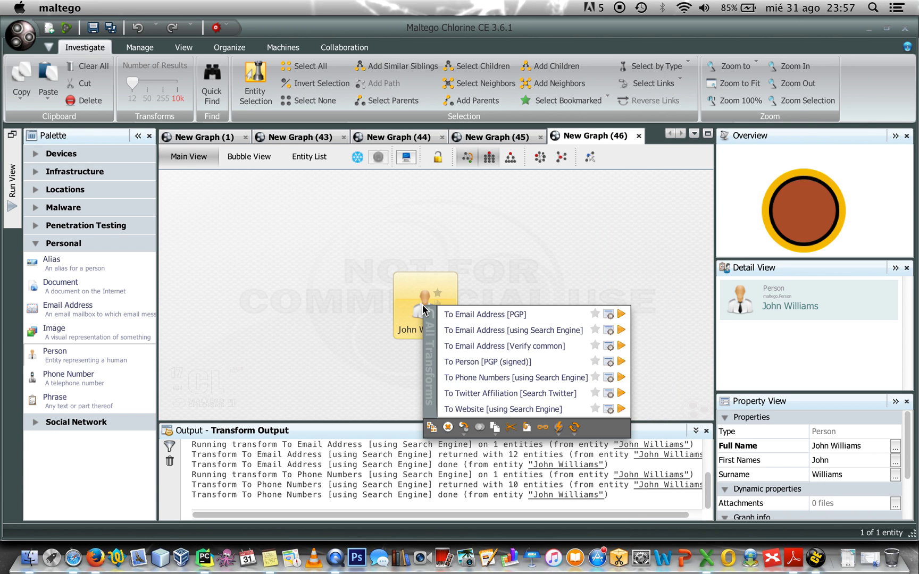
{"action": "left_click", "coordinate": [460, 410]}
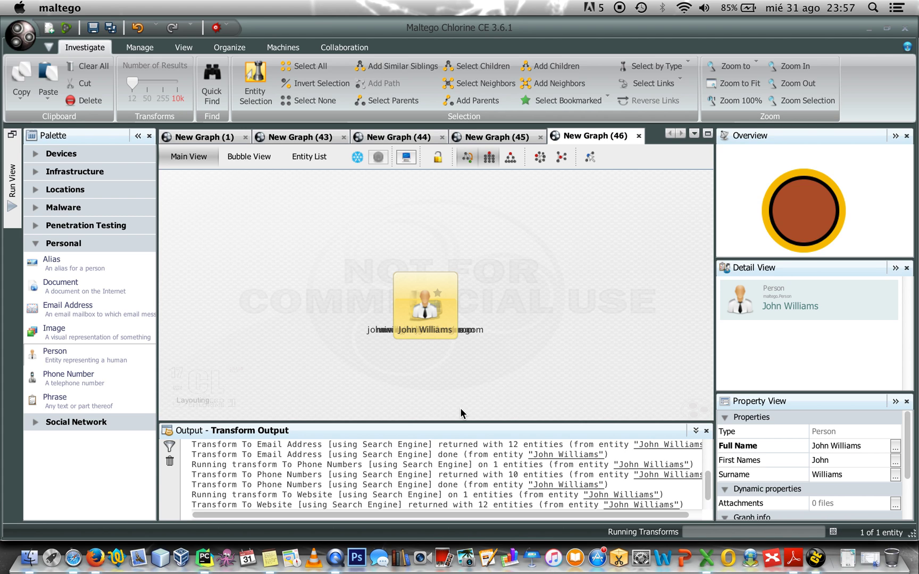
{"action": "left_click", "coordinate": [490, 156]}
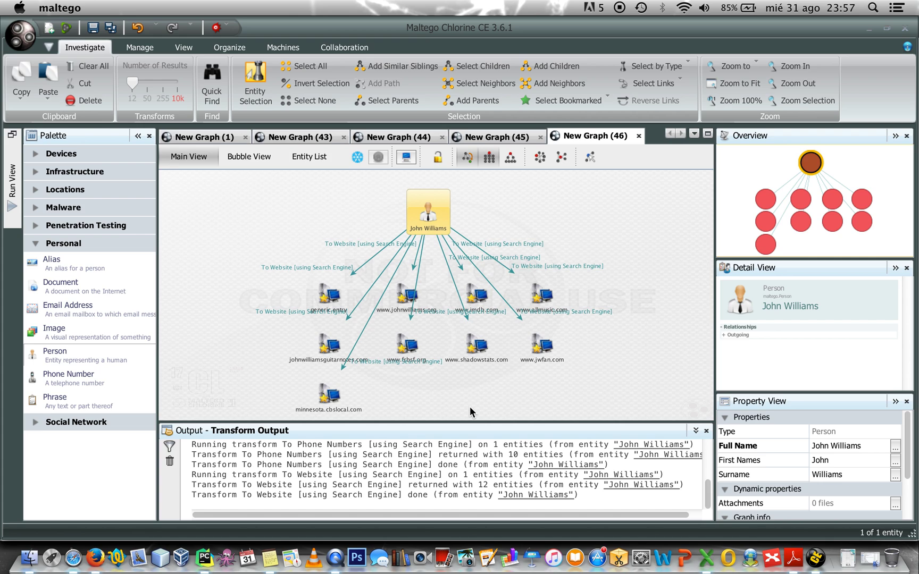
{"action": "left_click", "coordinate": [543, 299]}
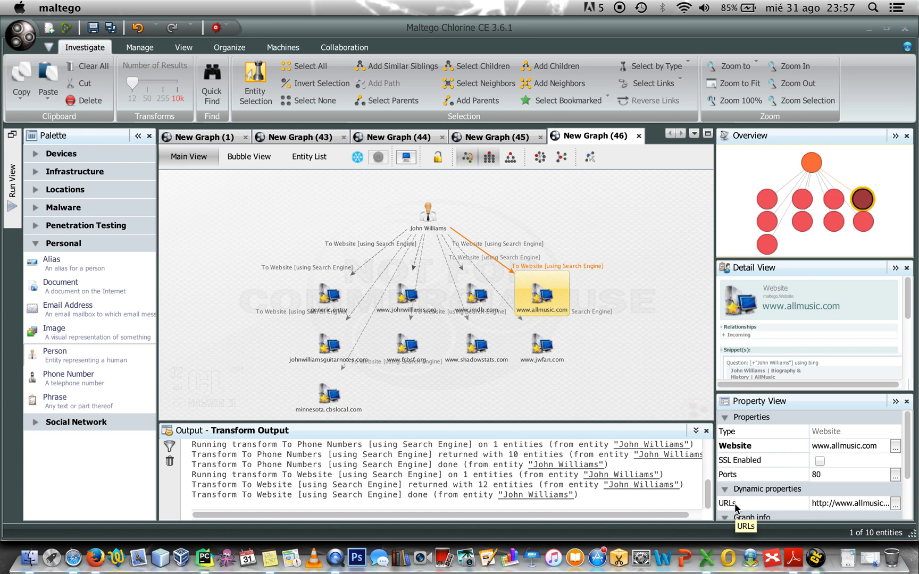
{"action": "left_click", "coordinate": [895, 504]}
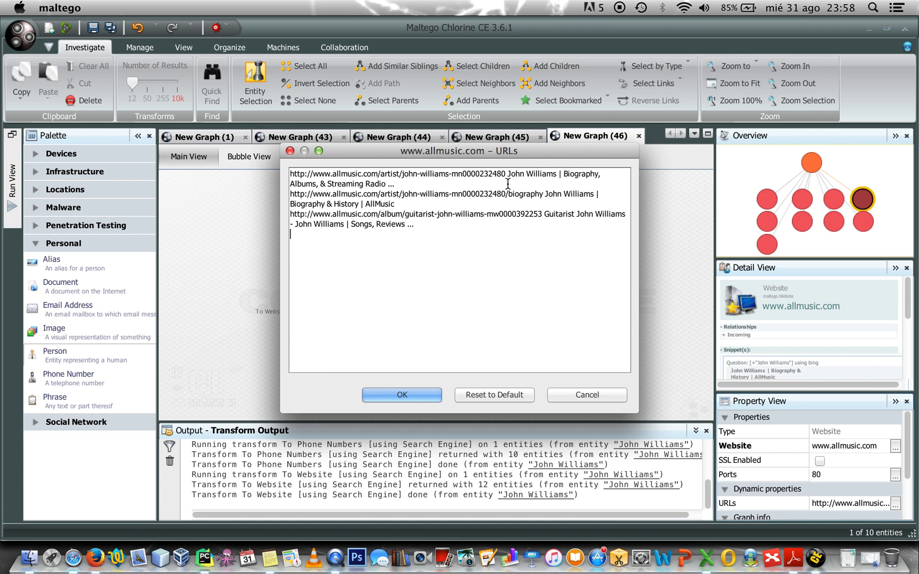
{"action": "left_click_drag", "start_coordinate": [505, 175], "coordinate": [288, 177]}
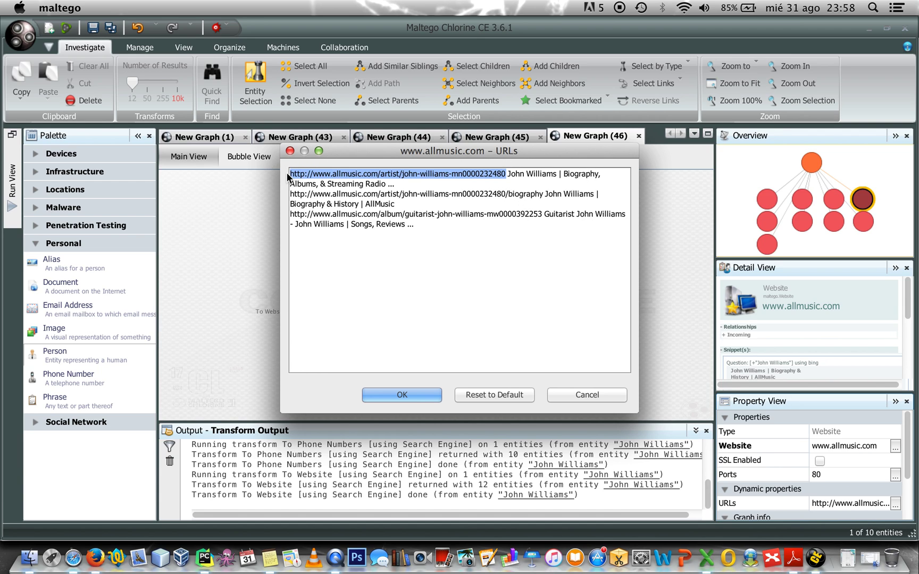
{"action": "left_click_drag", "start_coordinate": [543, 193], "coordinate": [289, 194]}
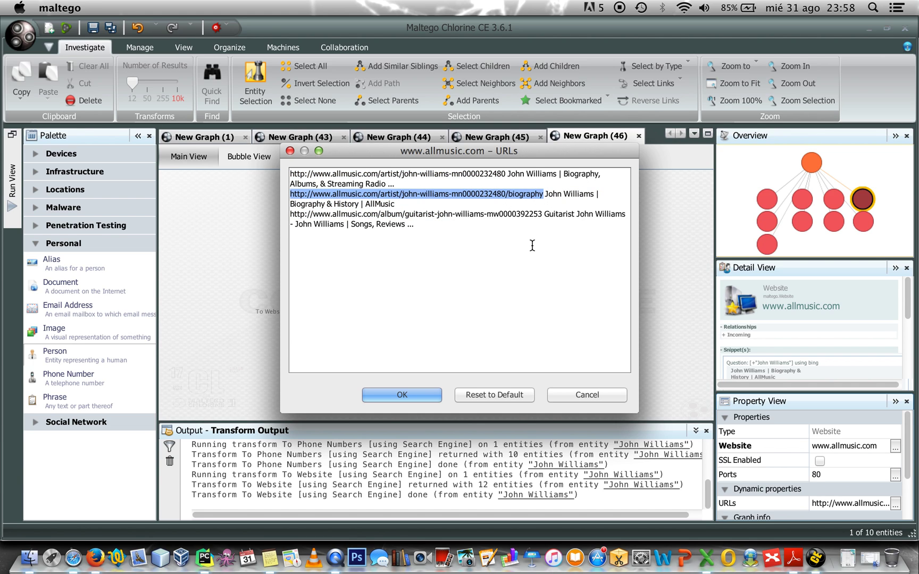
{"action": "left_click_drag", "start_coordinate": [542, 218], "coordinate": [282, 210]}
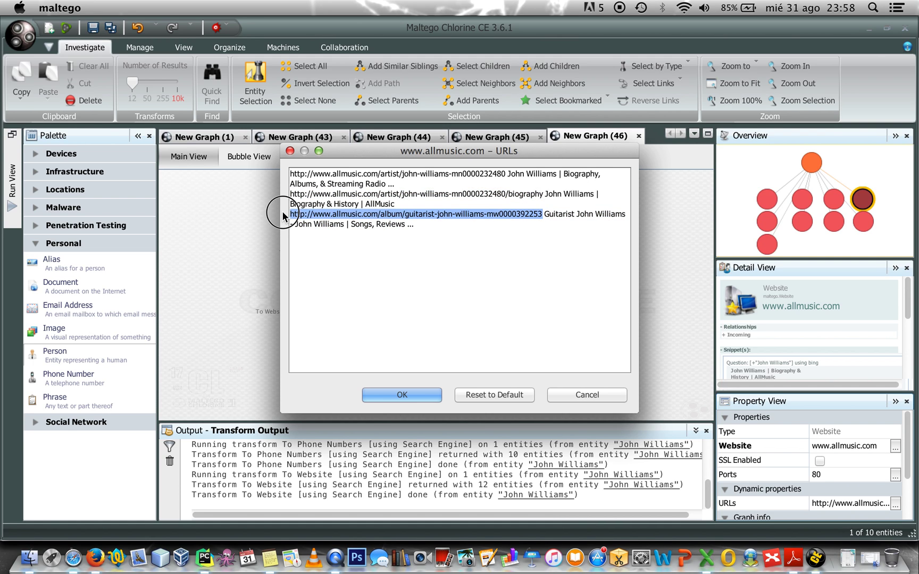
{"action": "left_click", "coordinate": [418, 397]}
{"action": "left_click", "coordinate": [537, 303]}
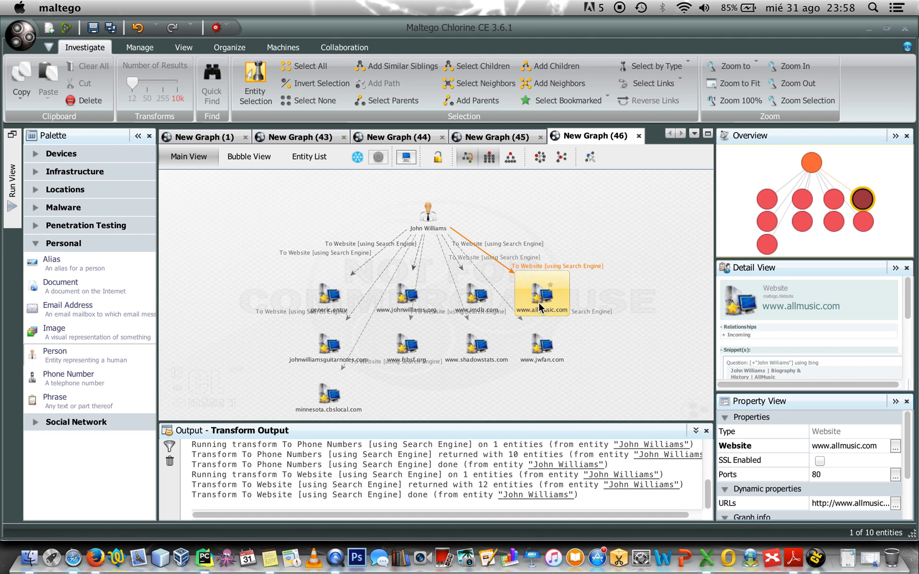
{"action": "left_click", "coordinate": [591, 198]}
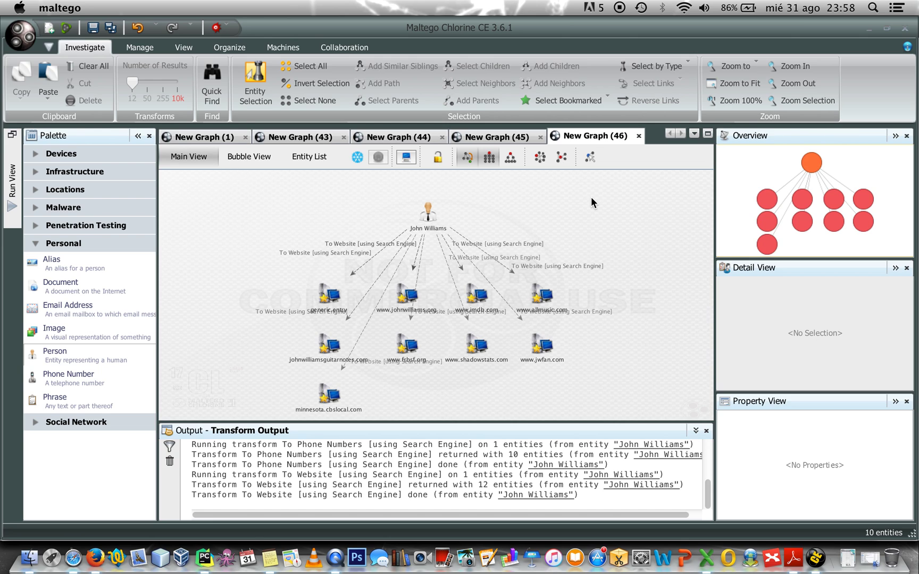
{"action": "left_click", "coordinate": [429, 213]}
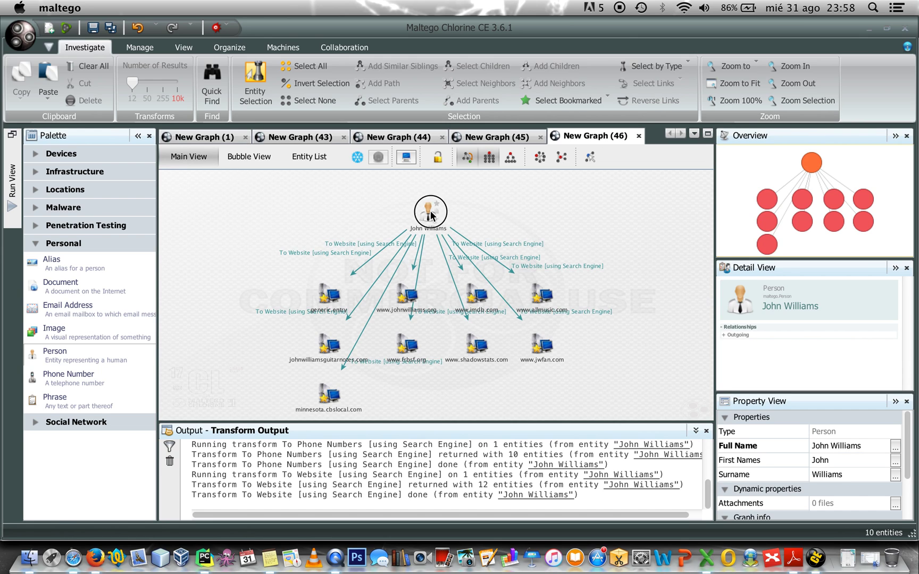
{"action": "left_click", "coordinate": [431, 215]}
{"action": "right_click", "coordinate": [431, 215]}
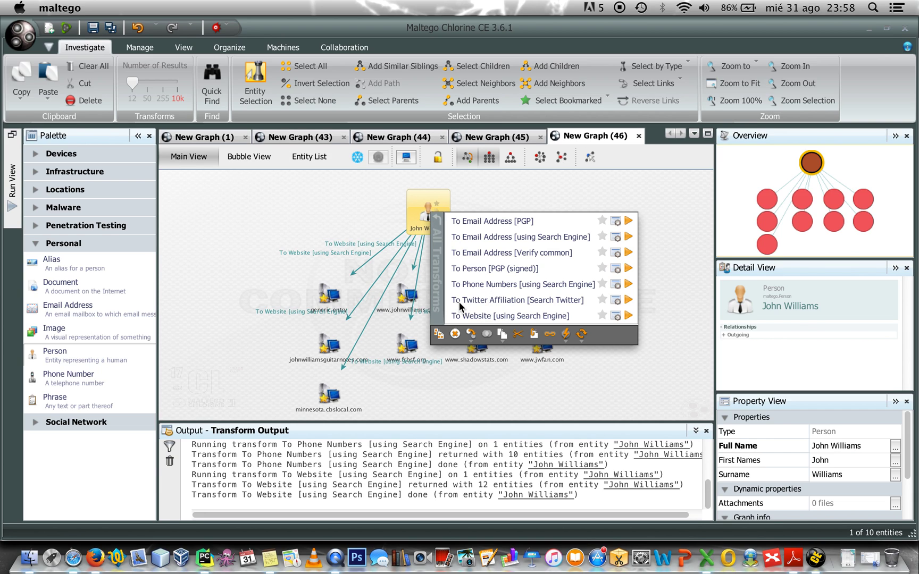
{"action": "left_click", "coordinate": [615, 301]}
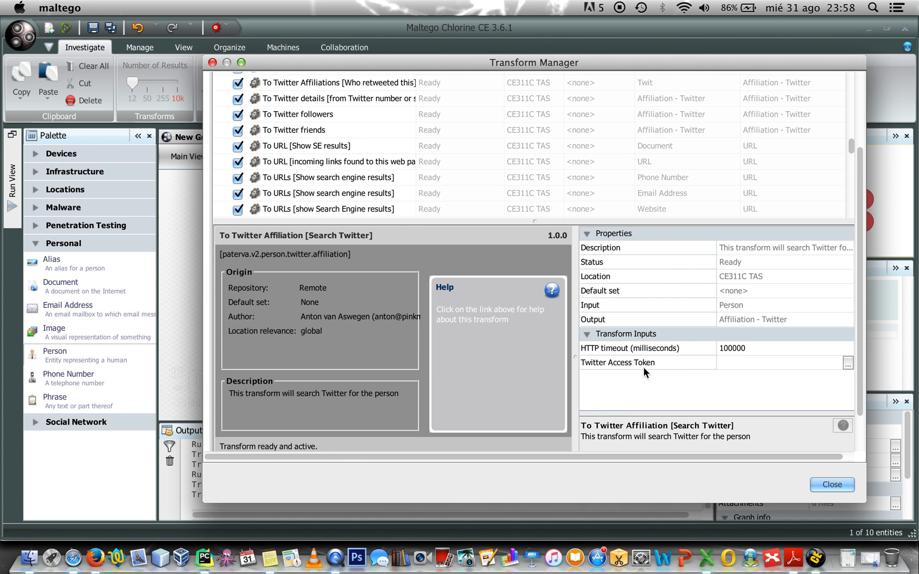
{"action": "left_click", "coordinate": [729, 364]}
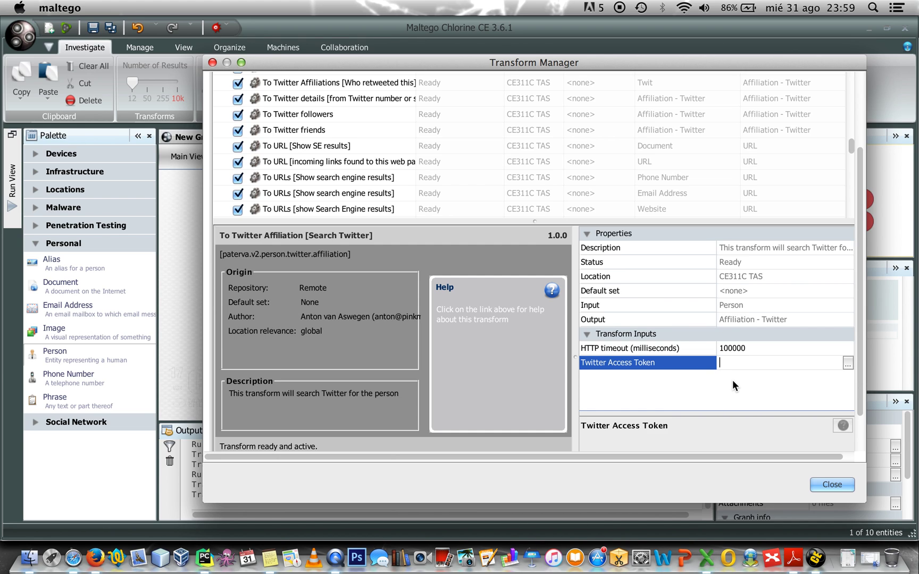
{"action": "left_click", "coordinate": [828, 486]}
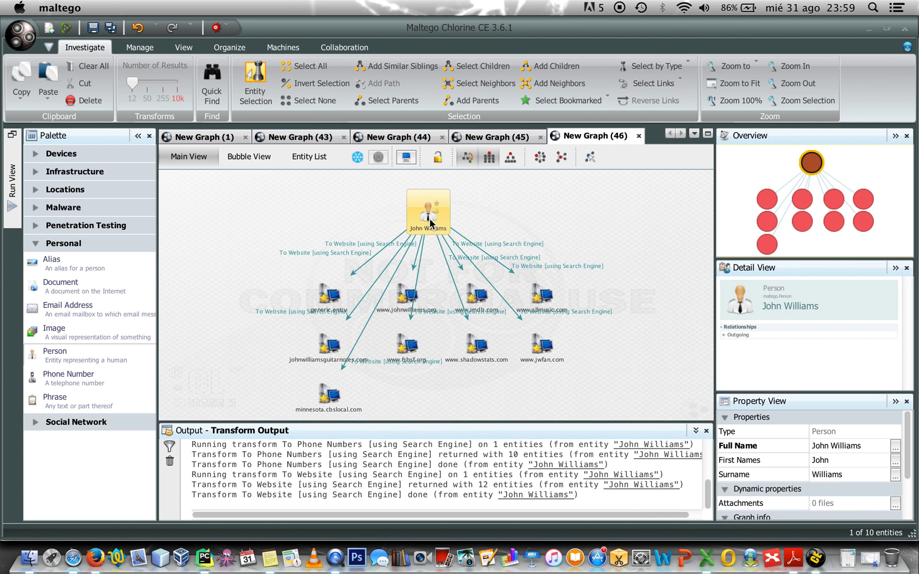